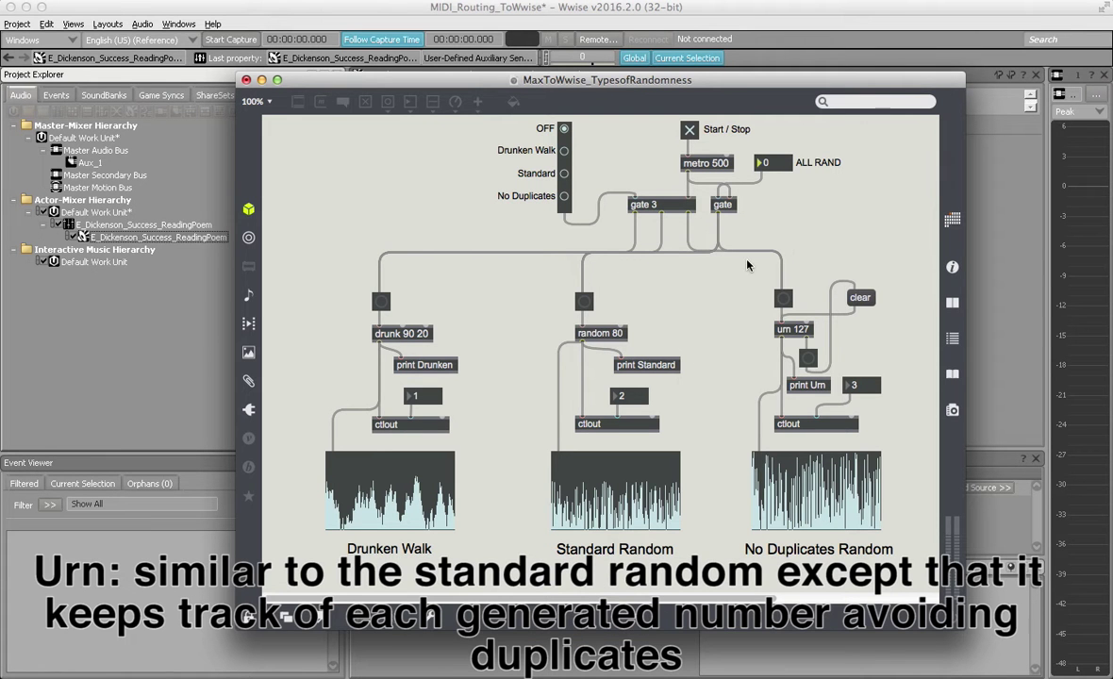
# - Switch to Wwise and check which MIDI port the Max control surface device receives from
pyautogui.press('super+Tab')
pyautogui.press('super+Tab')
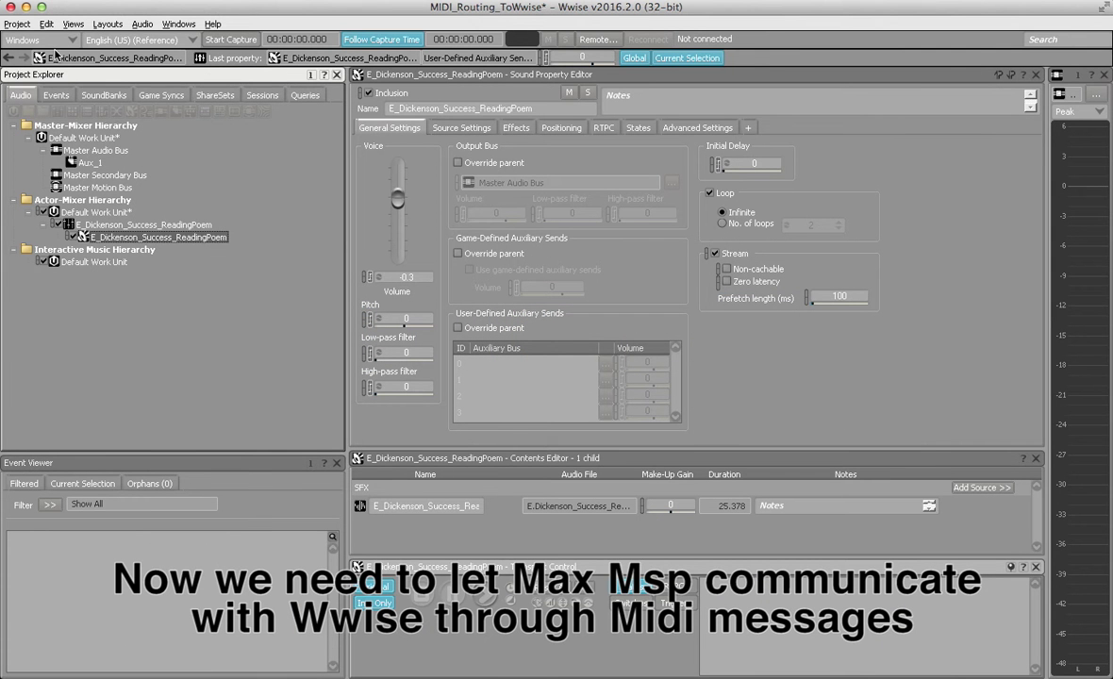
pyautogui.click(18, 24)
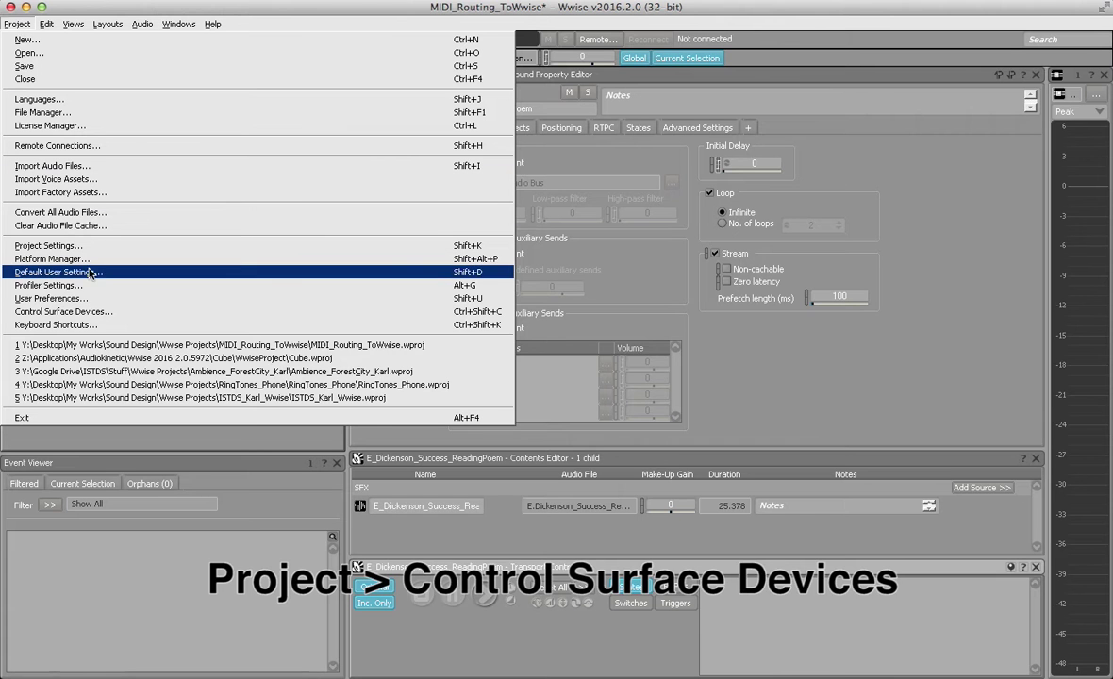
pyautogui.click(92, 311)
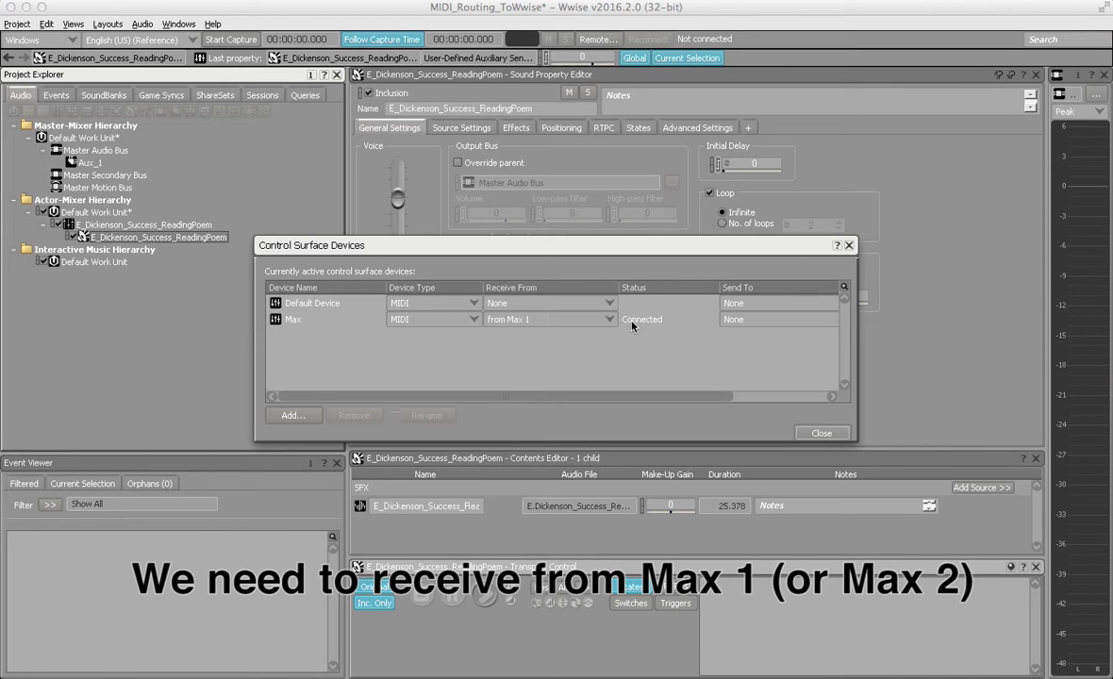
pyautogui.click(819, 434)
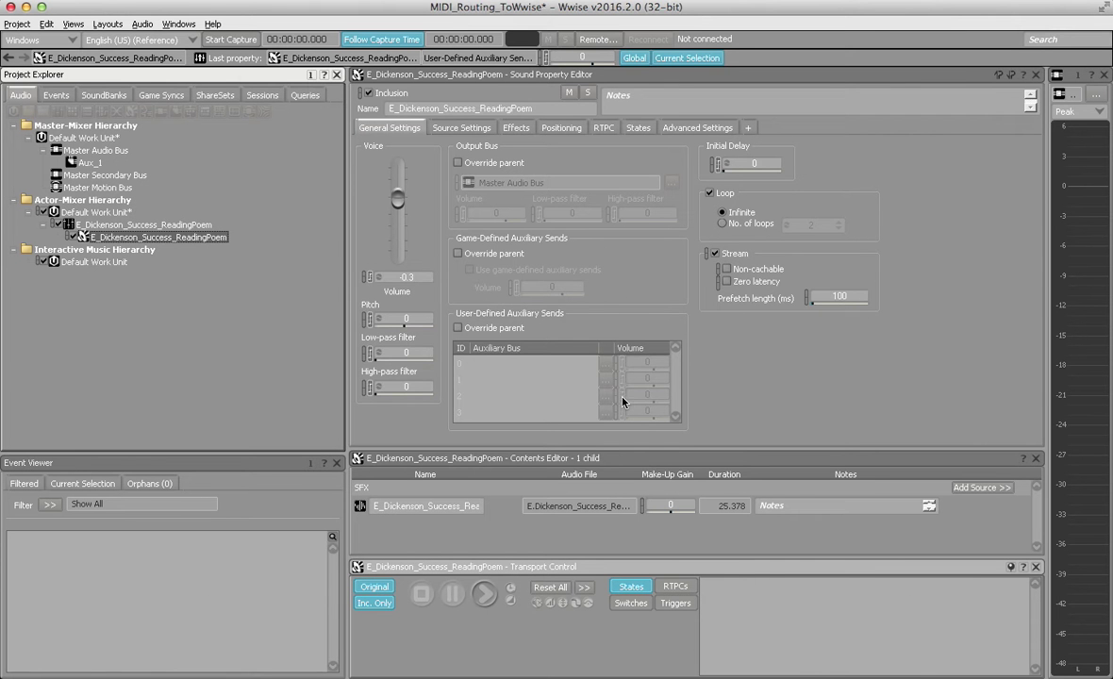
# - Switch to the Max patch and check the MIDI output port of the Drunken Walk ctlout object
pyautogui.press('super+Tab')
pyautogui.press('super+Tab')
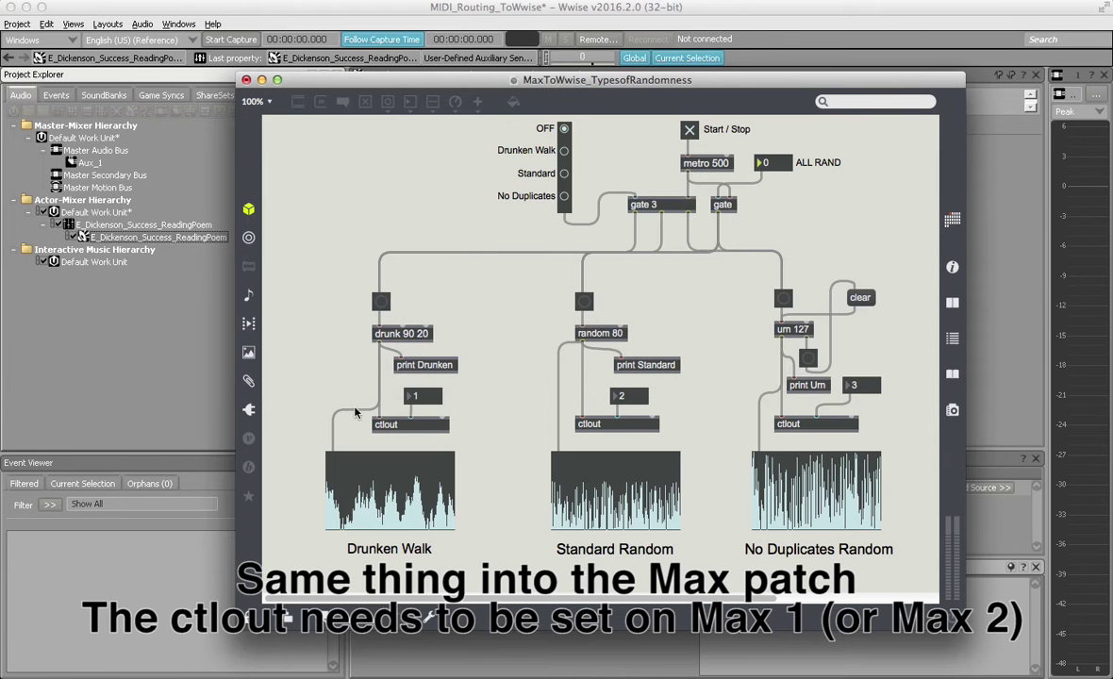
pyautogui.doubleClick(433, 430)
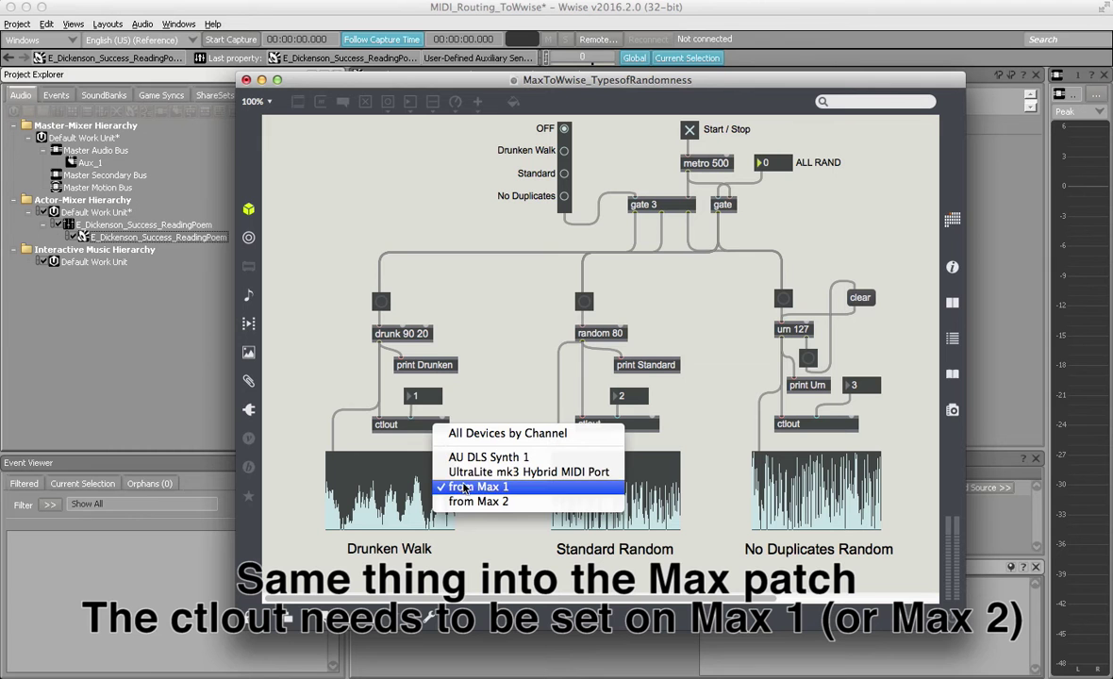
pyautogui.click(510, 370)
# - Return to Wwise, play the E_Dickenson_Success_ReadingPoem sound without modulation and stop it
pyautogui.press('super+Tab')
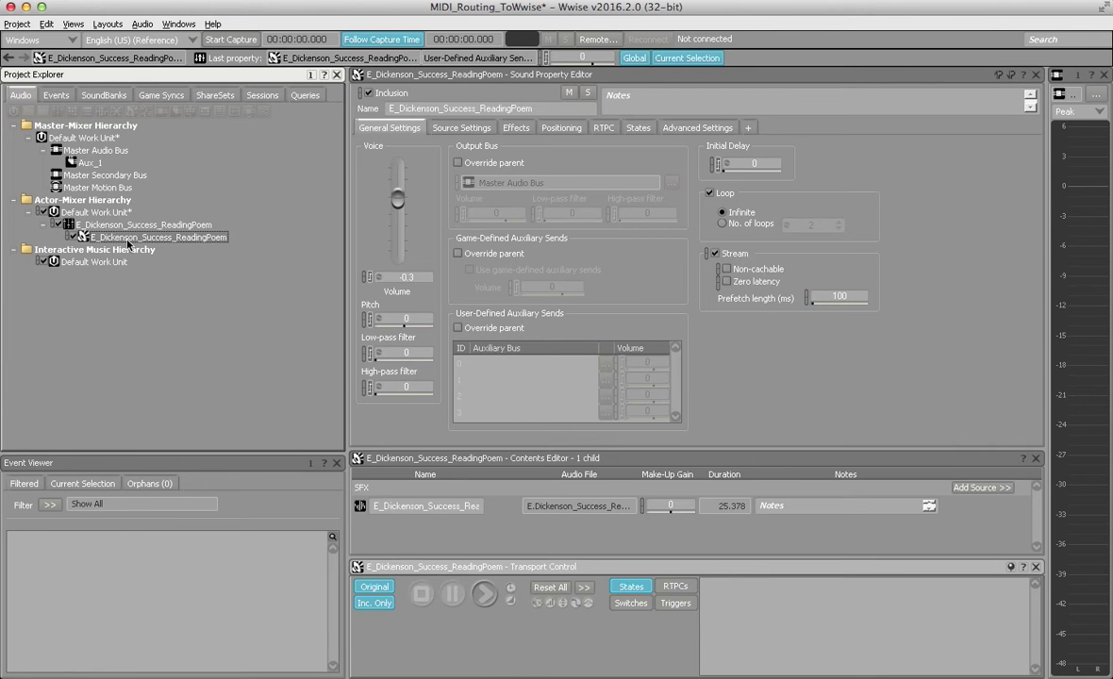
pyautogui.press('space')
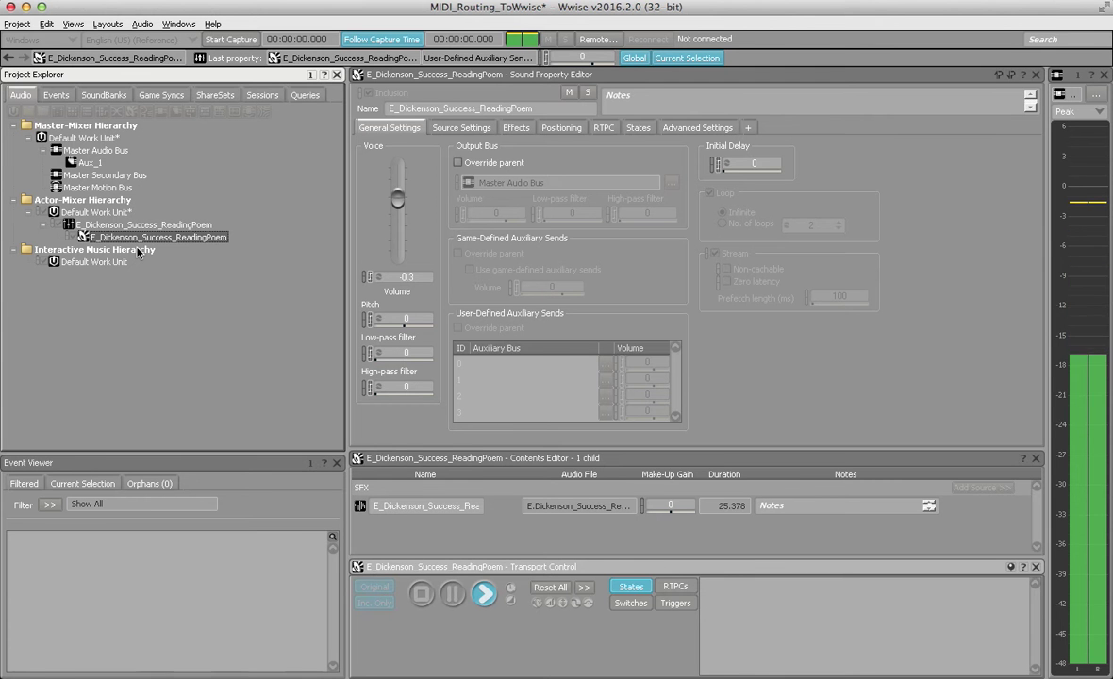
pyautogui.press('space')
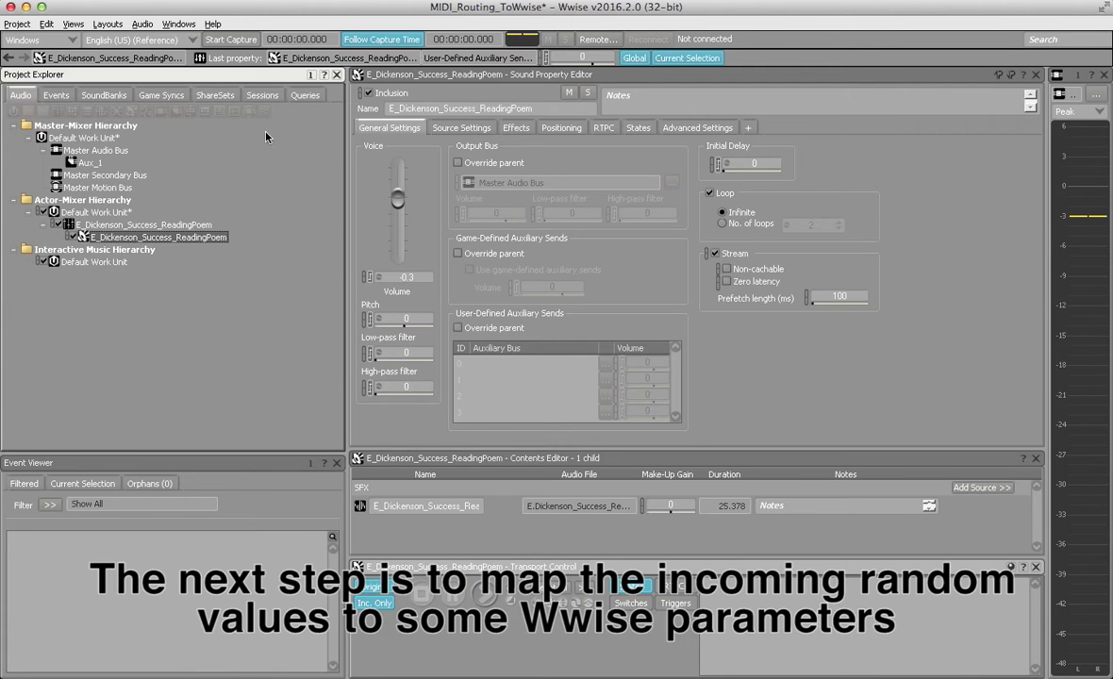
# - Open the bindings of the Default Control Surface Session and select the Voice Volume binding
pyautogui.click(264, 96)
pyautogui.doubleClick(118, 200)
pyautogui.click(151, 296)
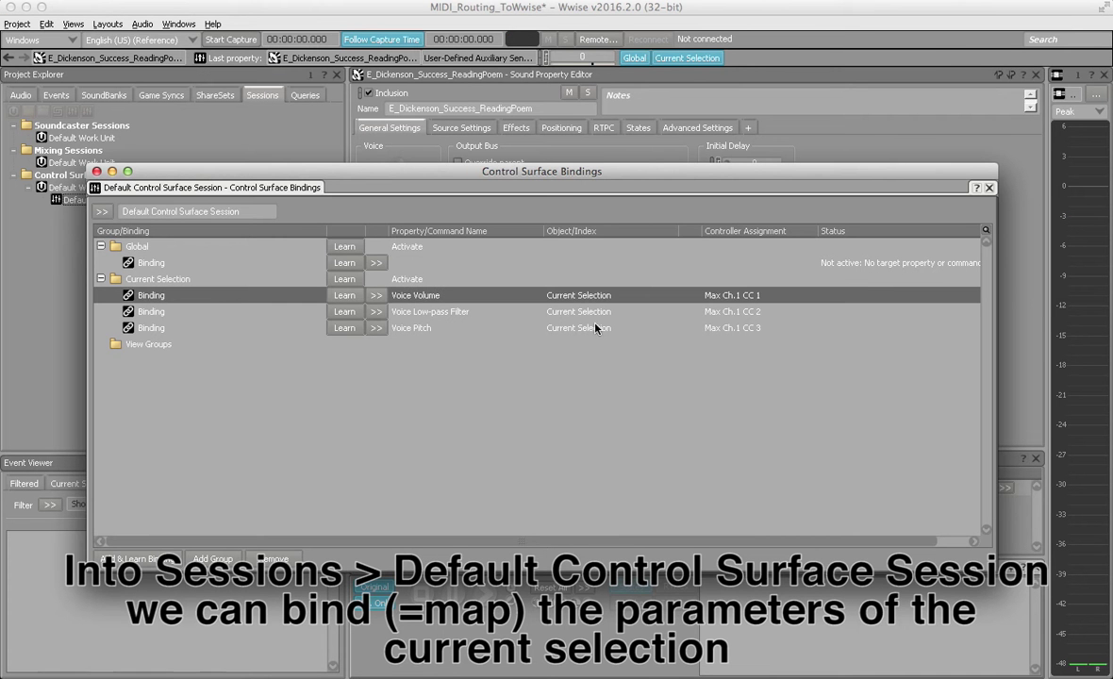
# - Compare the Voice Volume, Voice Low-pass Filter and Voice Pitch bindings in Wwise with the three random generators in the Max patch
pyautogui.press('super+Tab')
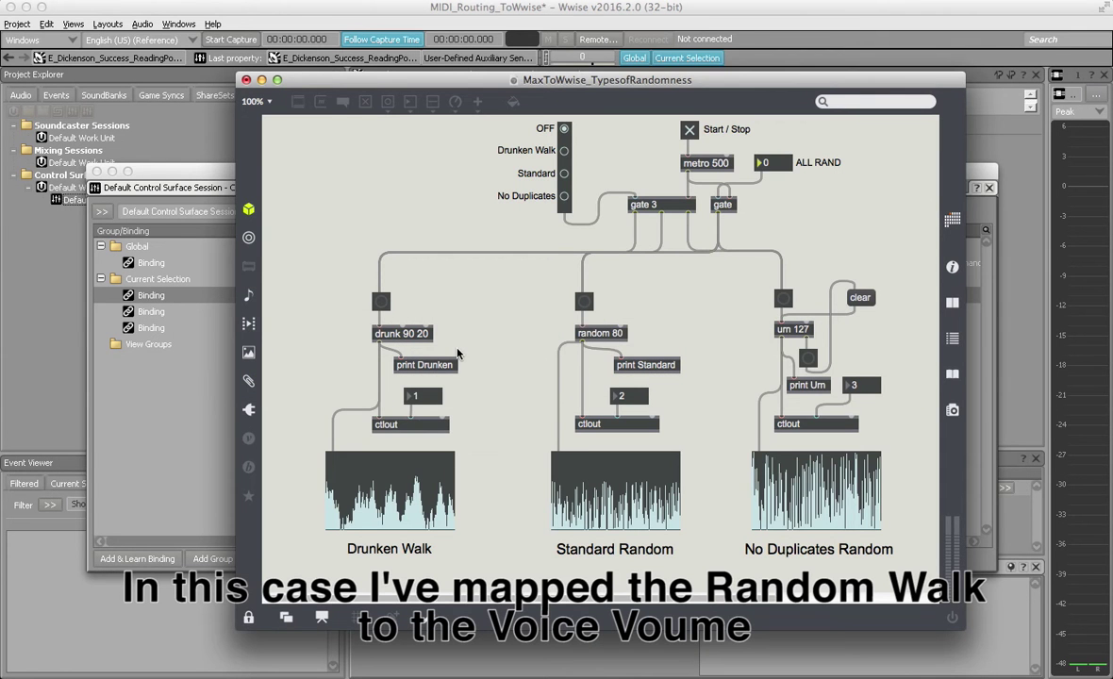
pyautogui.press('super+Tab')
pyautogui.click(405, 313)
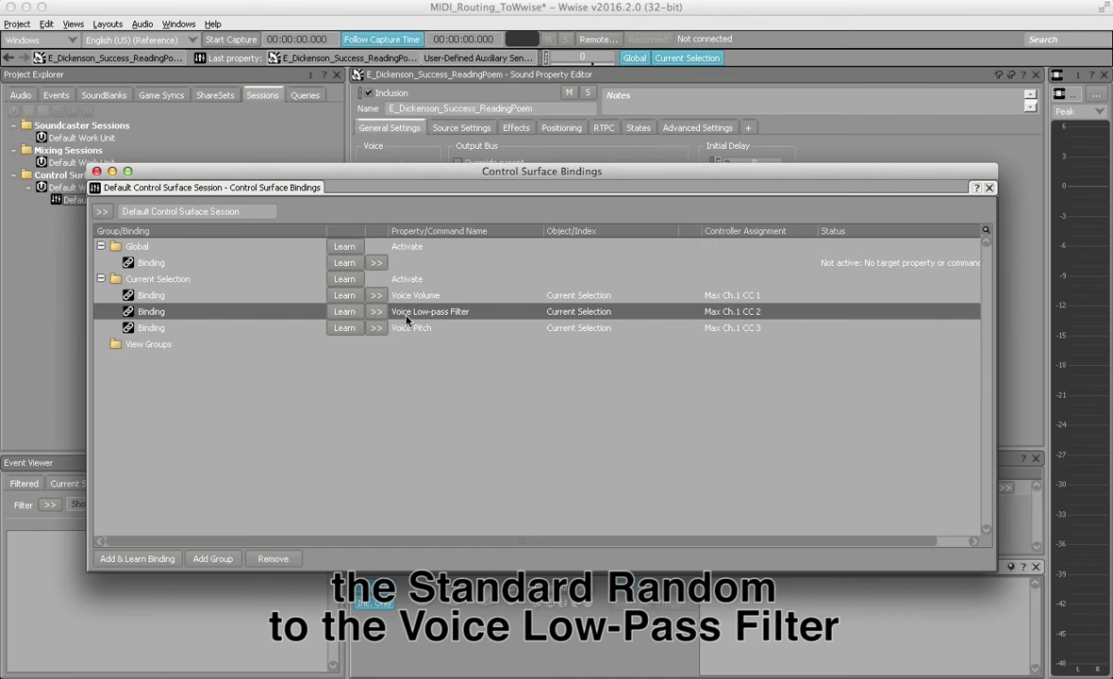
pyautogui.press('super+Tab')
pyautogui.press('super+Tab')
pyautogui.click(417, 328)
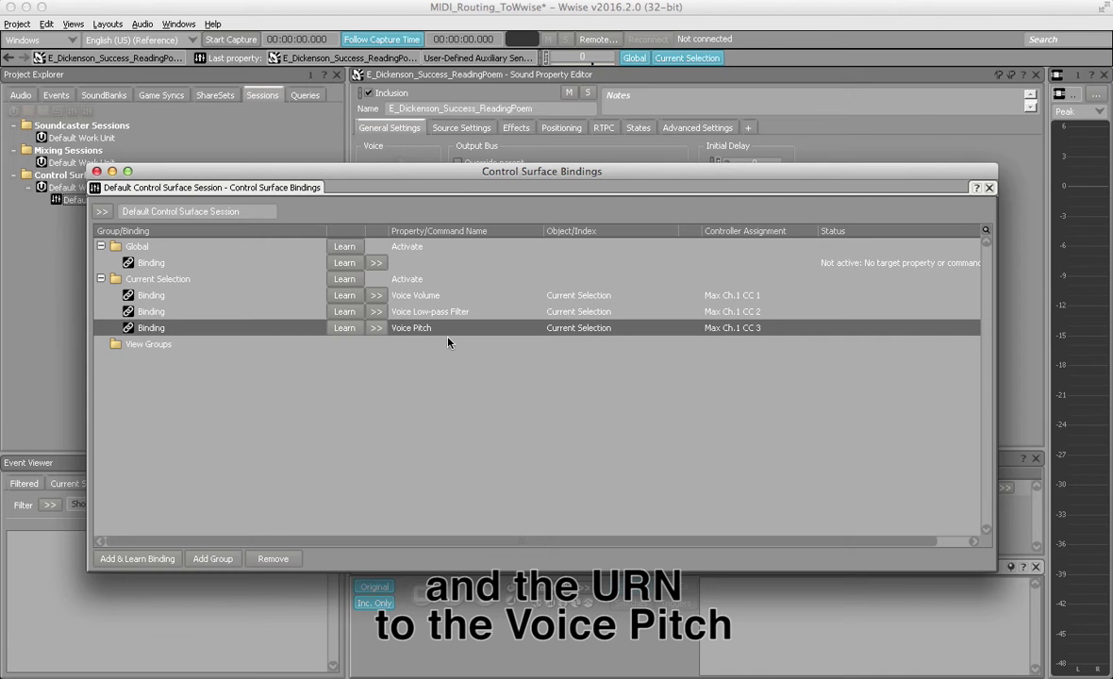
pyautogui.press('super+Tab')
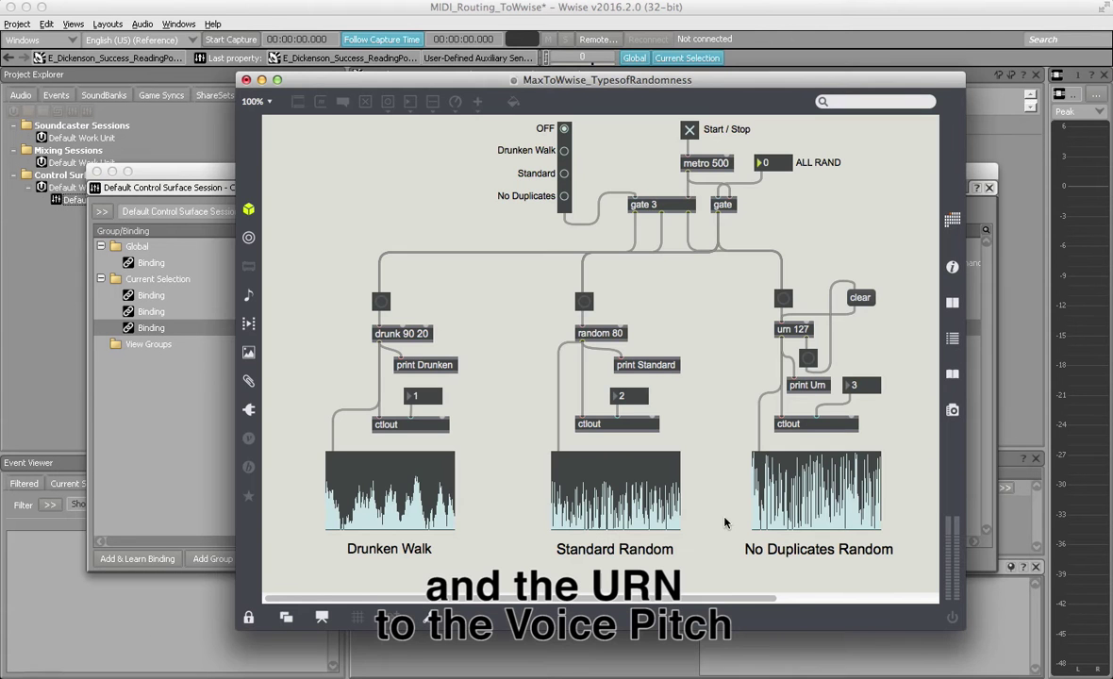
pyautogui.press('super+Tab')
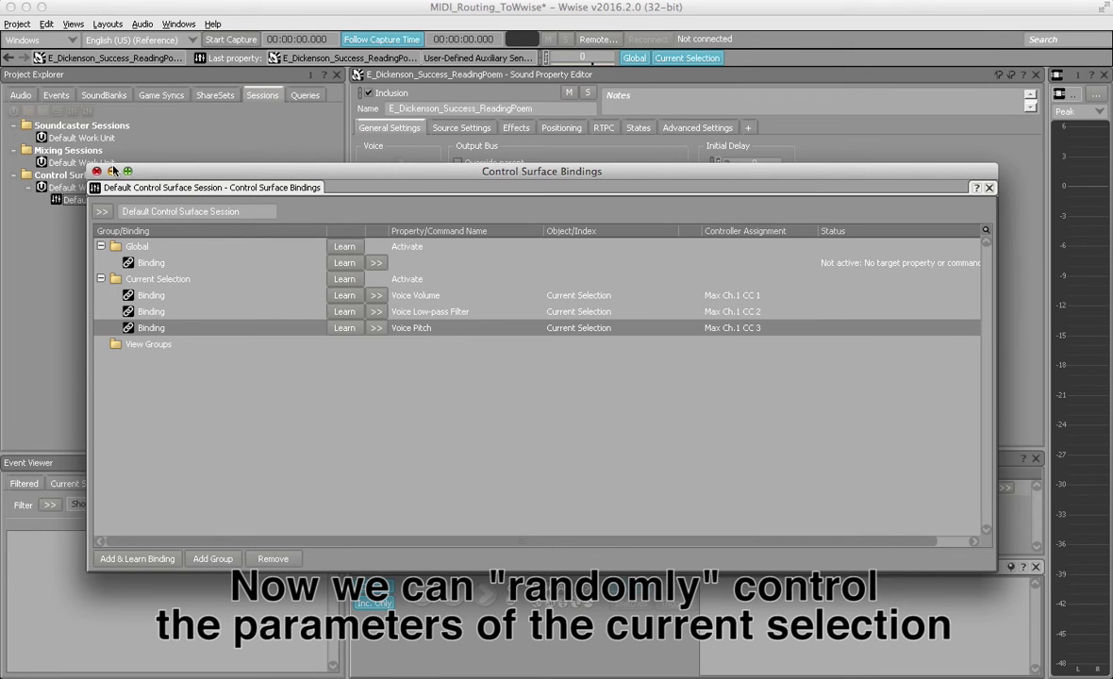
# - Close the control surface bindings, return to the audio hierarchy, and activate the Drunken Walk generator in the Max patch
pyautogui.click(95, 170)
pyautogui.click(22, 96)
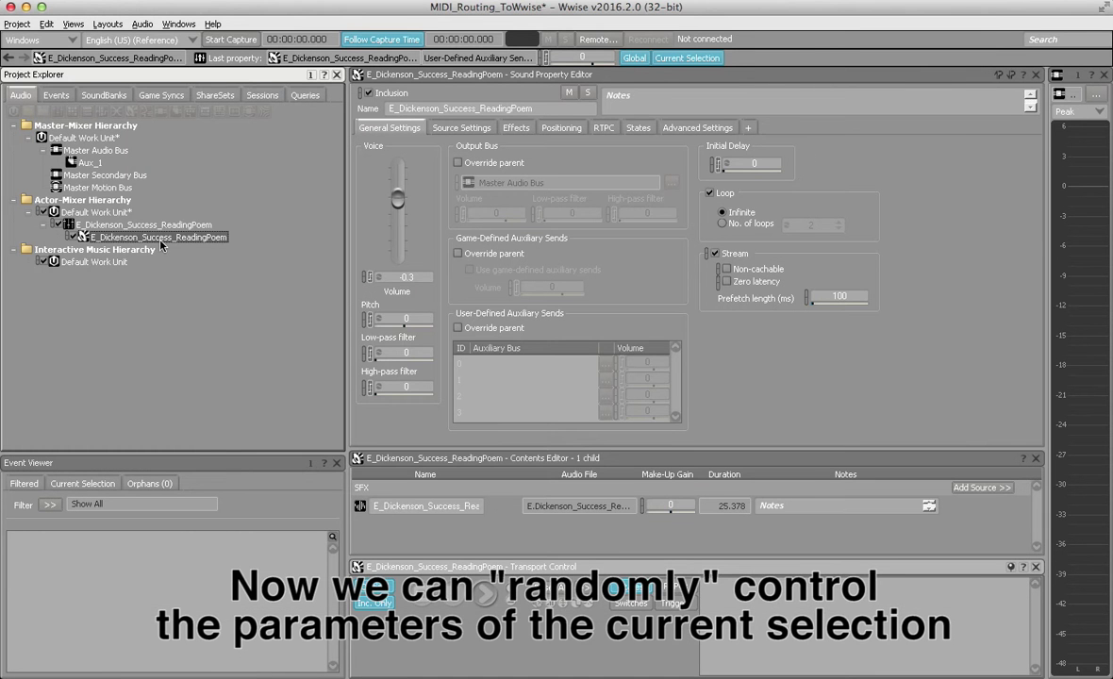
pyautogui.press('super+Tab')
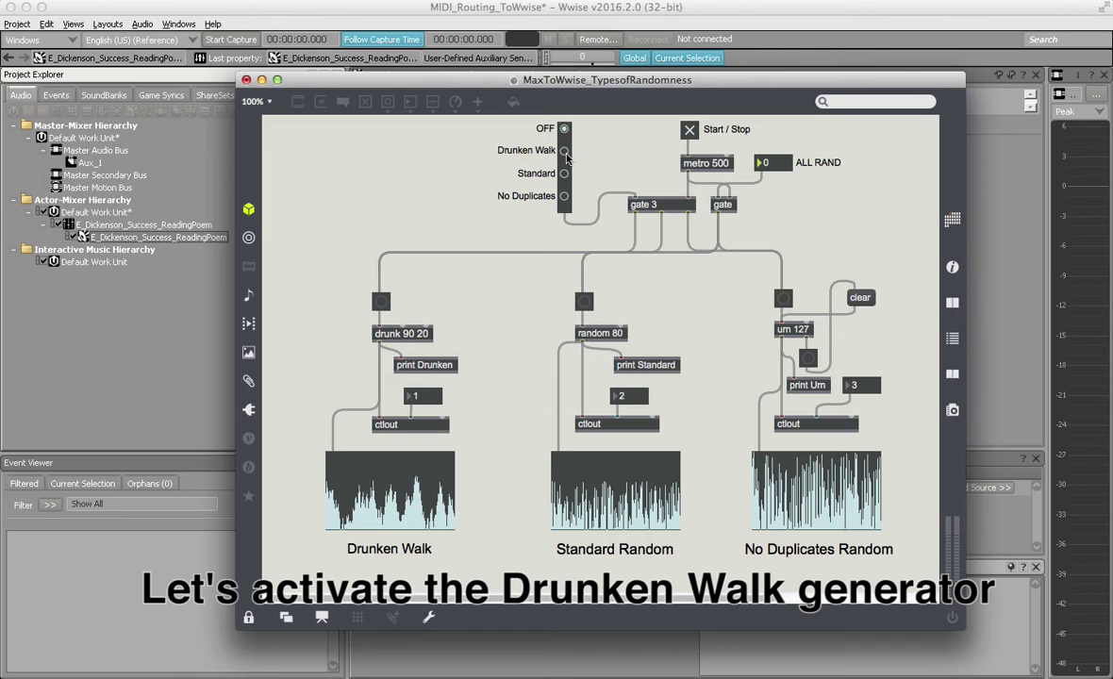
pyautogui.click(564, 152)
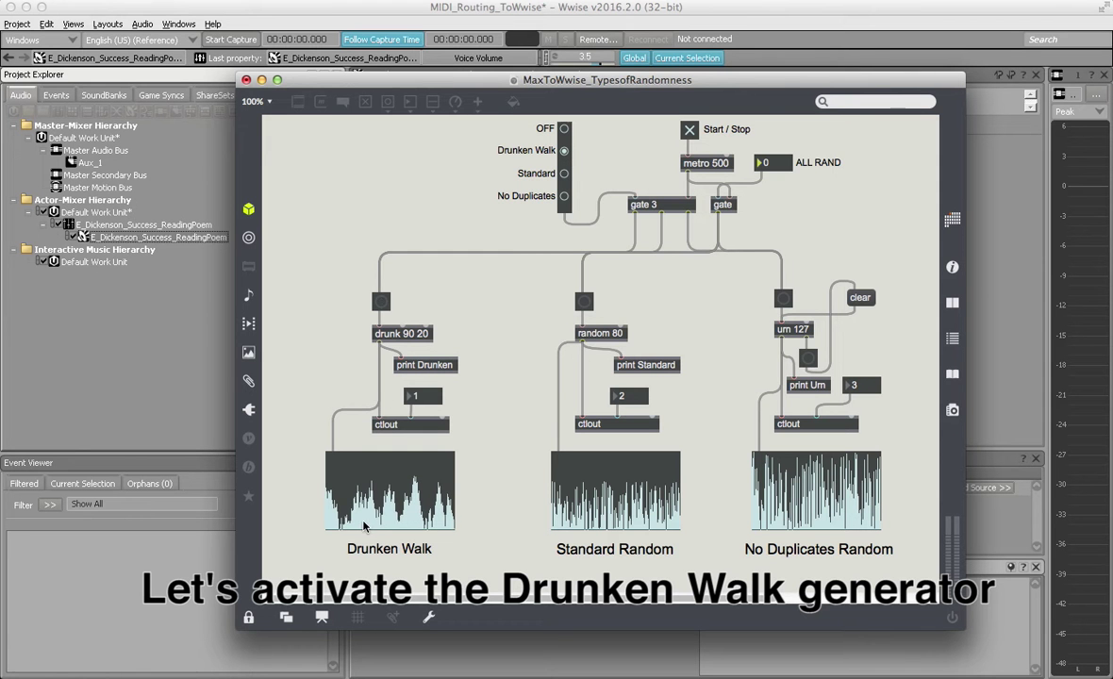
# - Play the poem sound in Wwise with Drunken Walk modulating its volume, and set the Max generator selector to OFF
pyautogui.press('super+Tab')
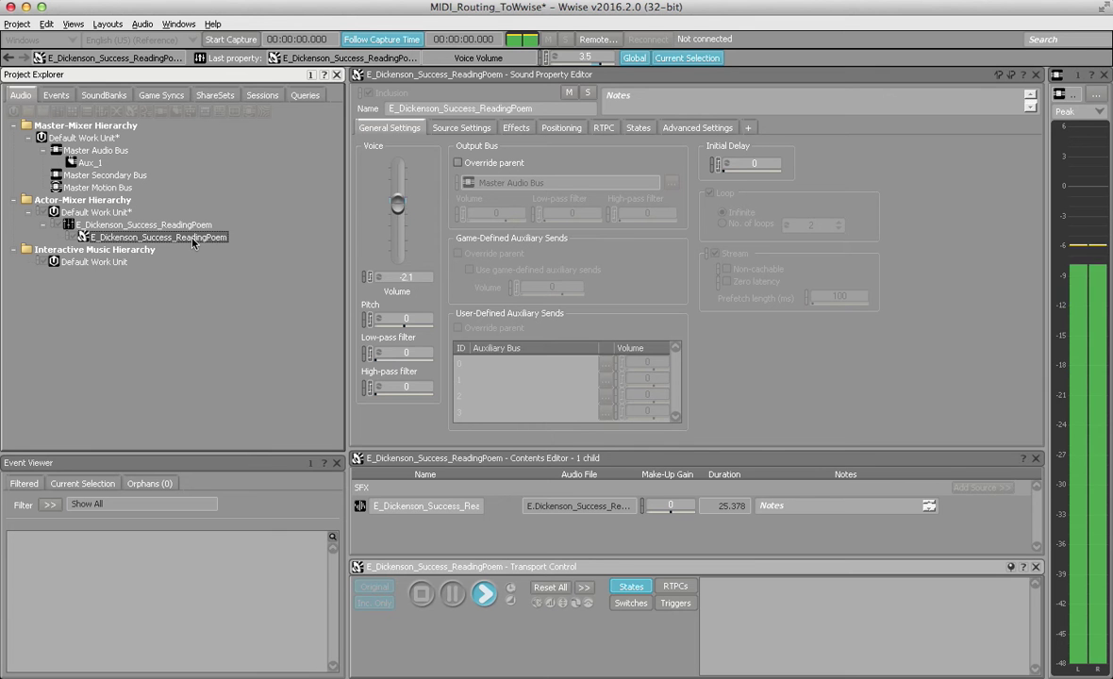
pyautogui.press('super+Tab')
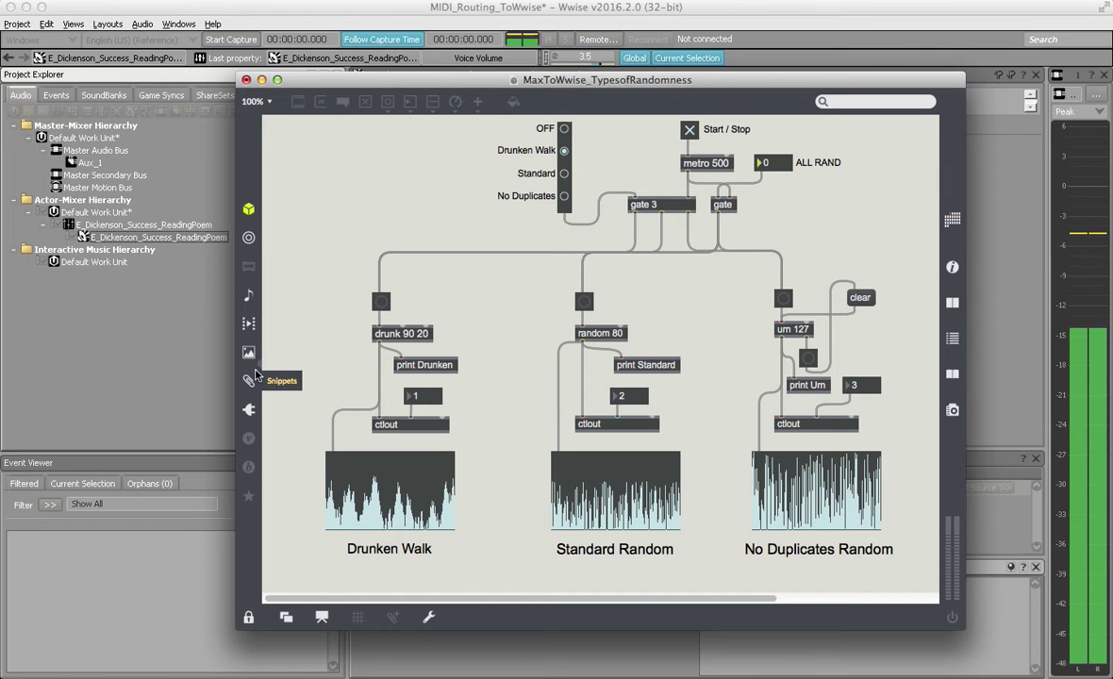
pyautogui.press('super+Tab')
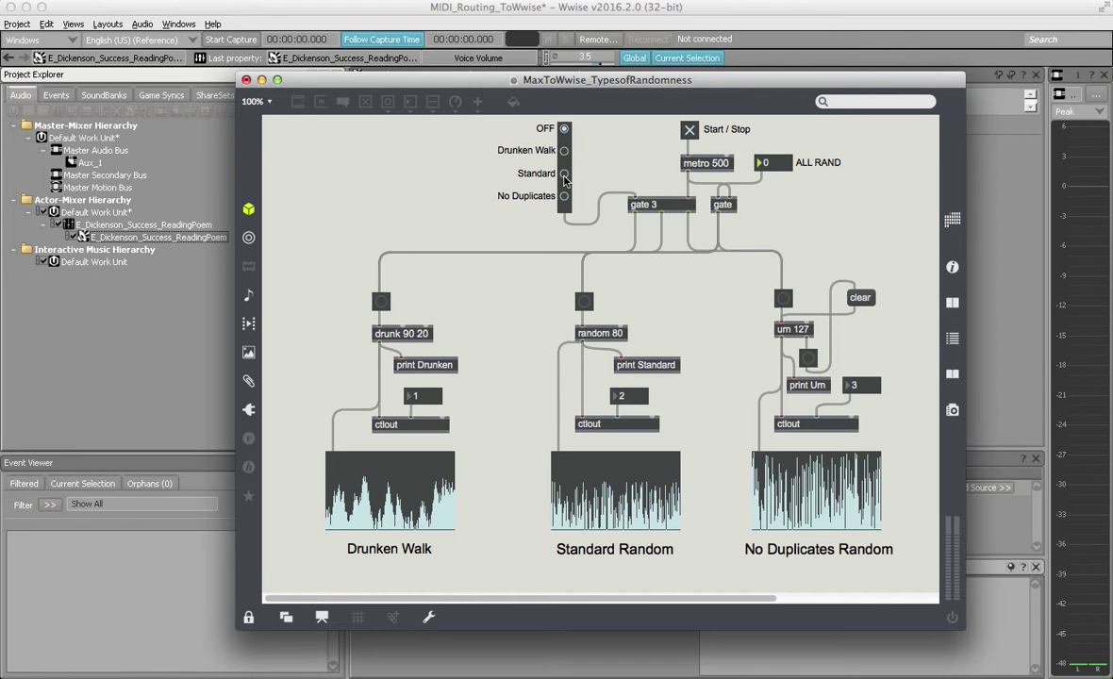
# - Activate the Standard generator in Max, and play and stop the poem sound in Wwise with its low-pass filter modulated
pyautogui.click(564, 174)
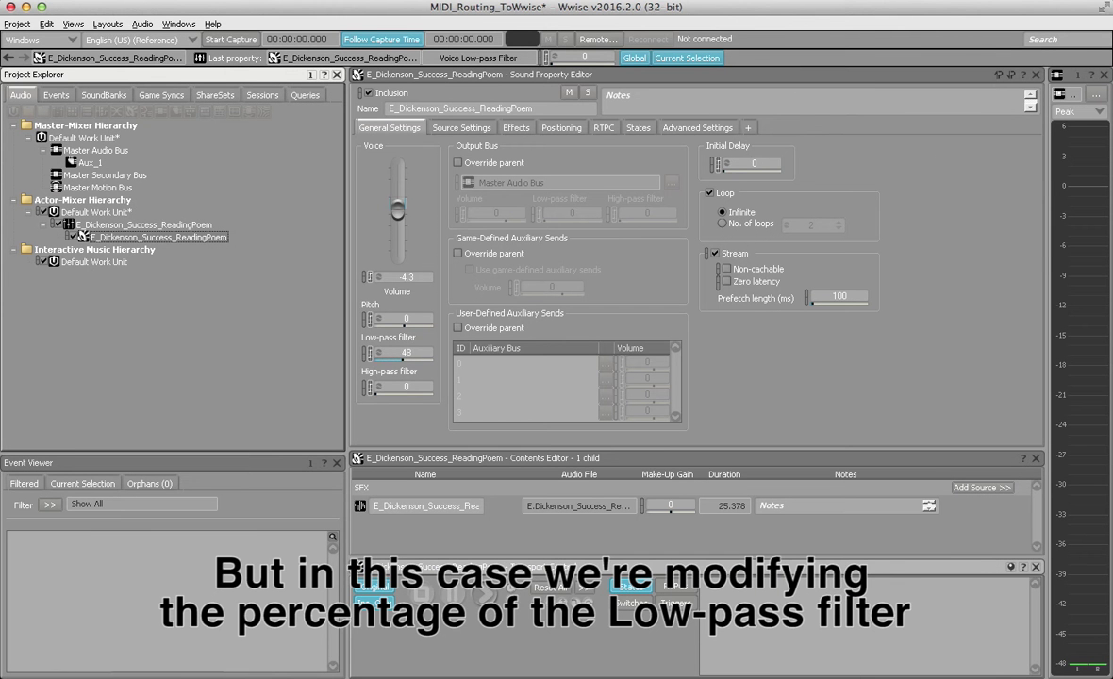
pyautogui.click(188, 237)
pyautogui.press('space')
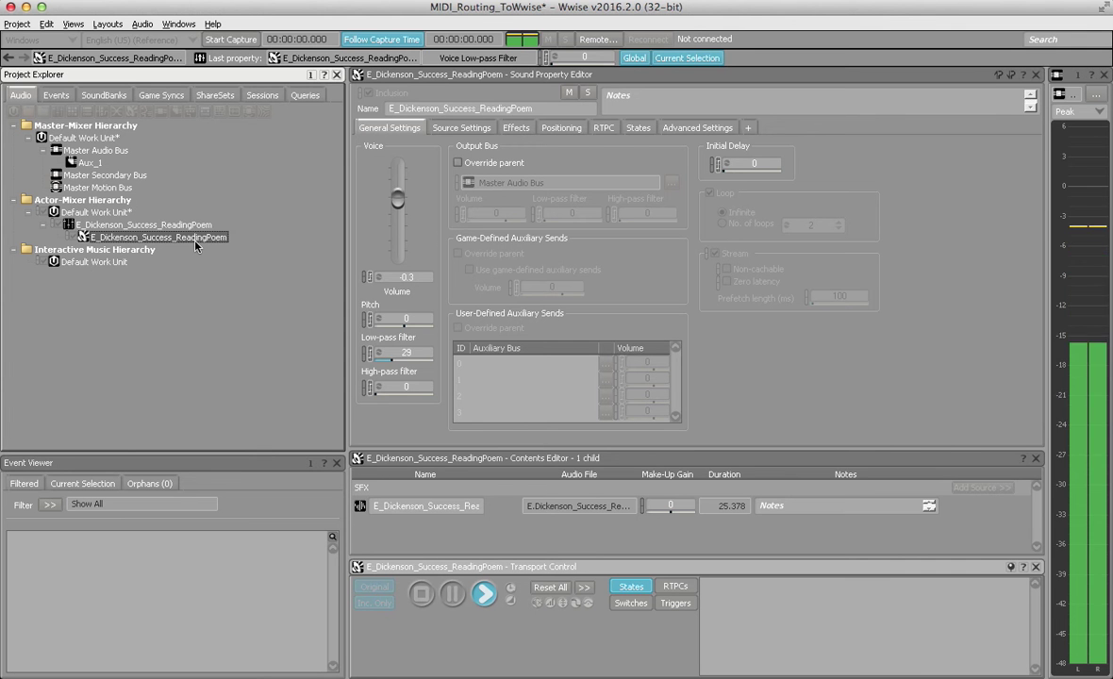
pyautogui.press('space')
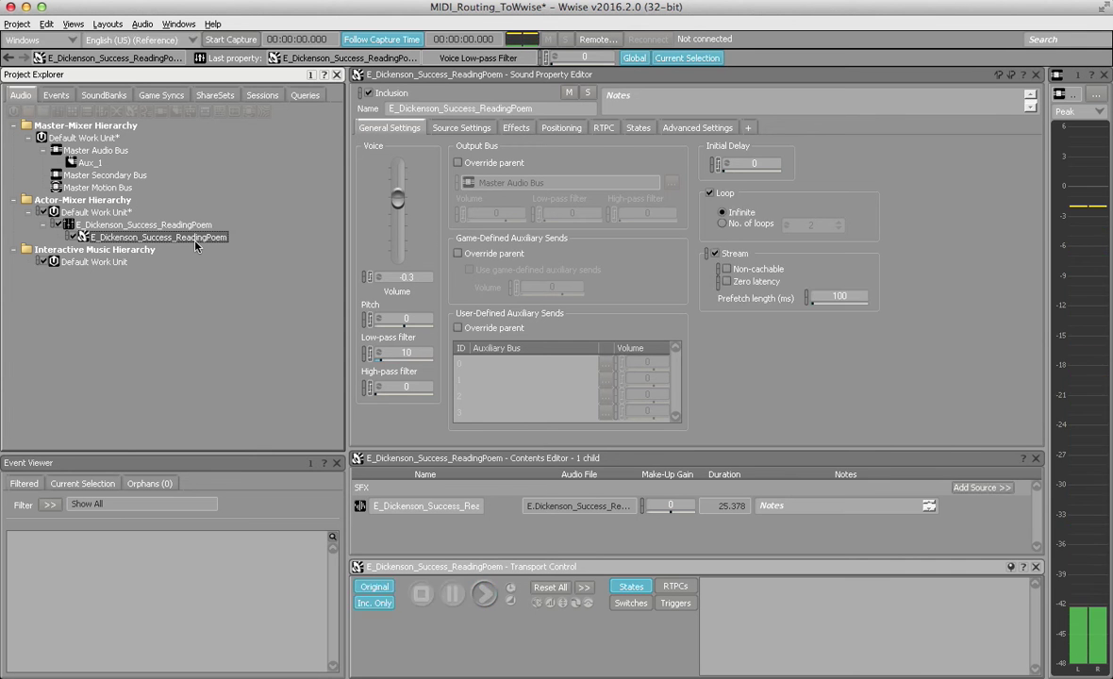
# - Set the generator selector to OFF in Max and reset the poem sound's low-pass filter to 0 in Wwise
pyautogui.press('super+Tab')
pyautogui.click(564, 128)
pyautogui.press('super+Tab')
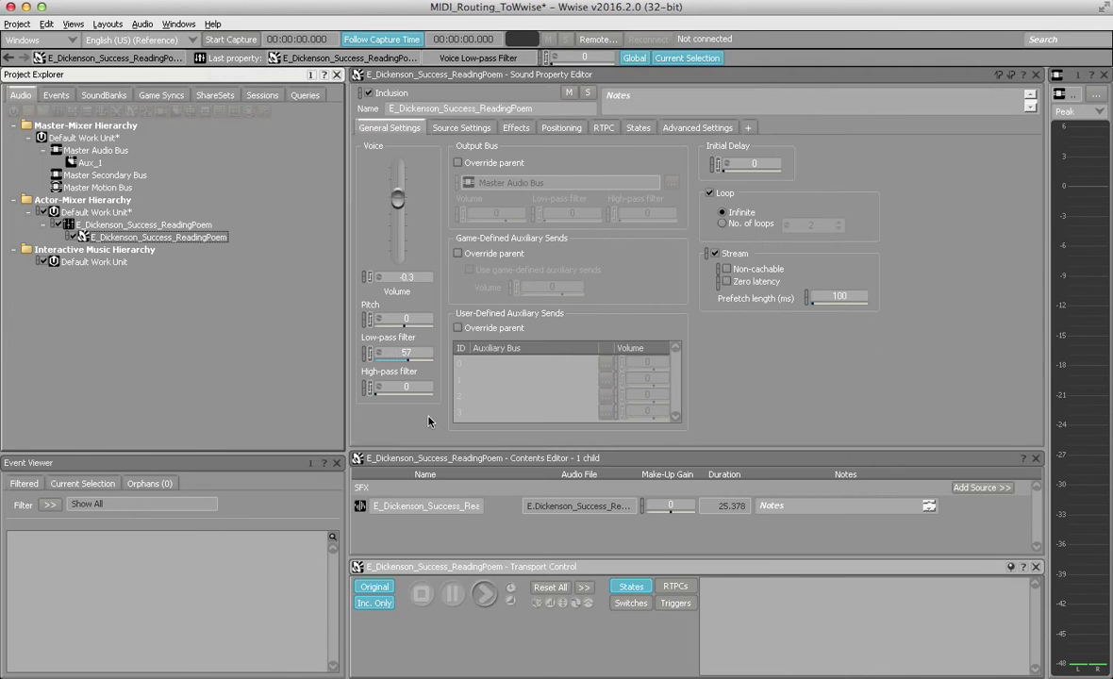
pyautogui.click(408, 354)
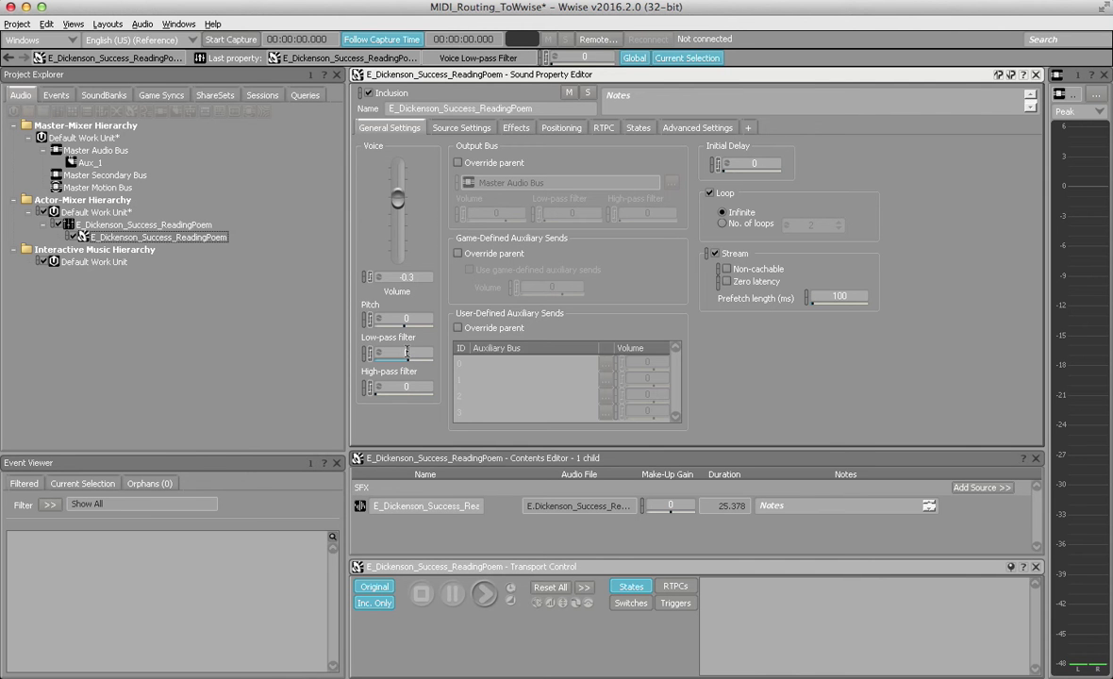
# - Activate the No Duplicates generator in Max and play the poem sound in Wwise with its pitch modulated
pyautogui.press('super+Tab')
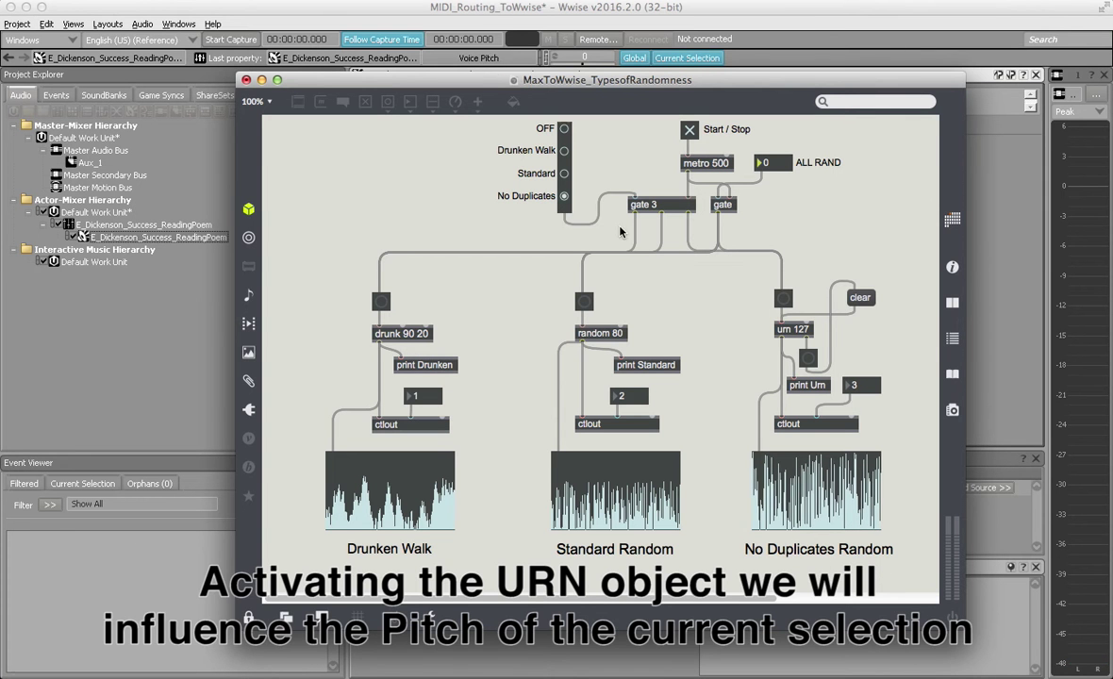
pyautogui.press('super+Tab')
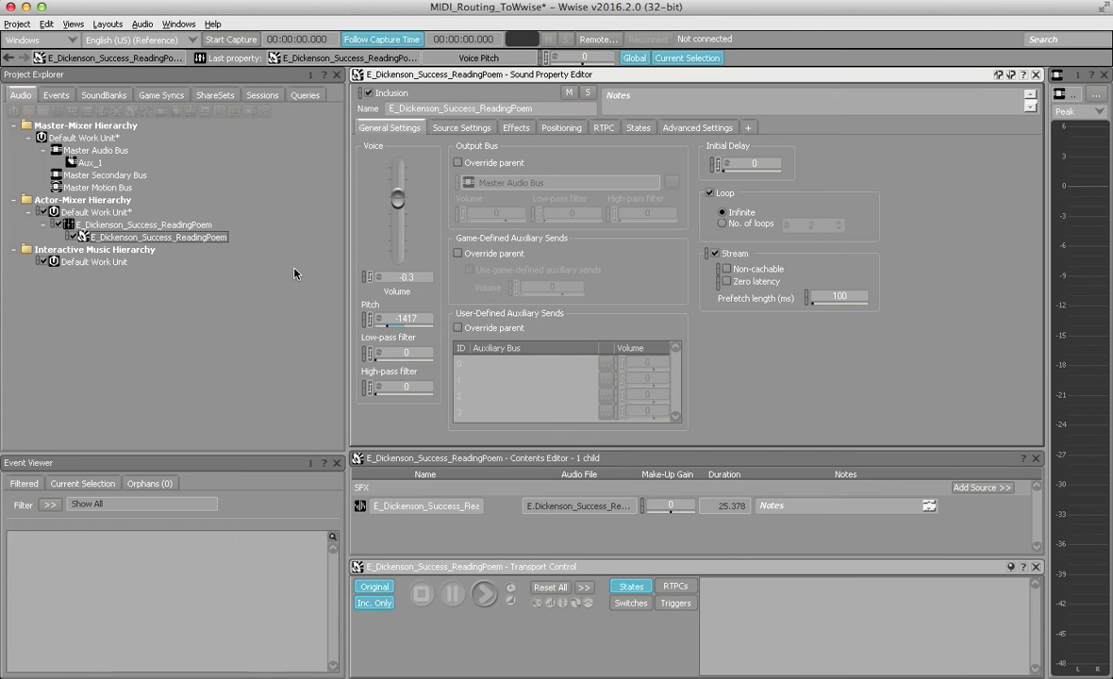
pyautogui.click(165, 239)
pyautogui.press('space')
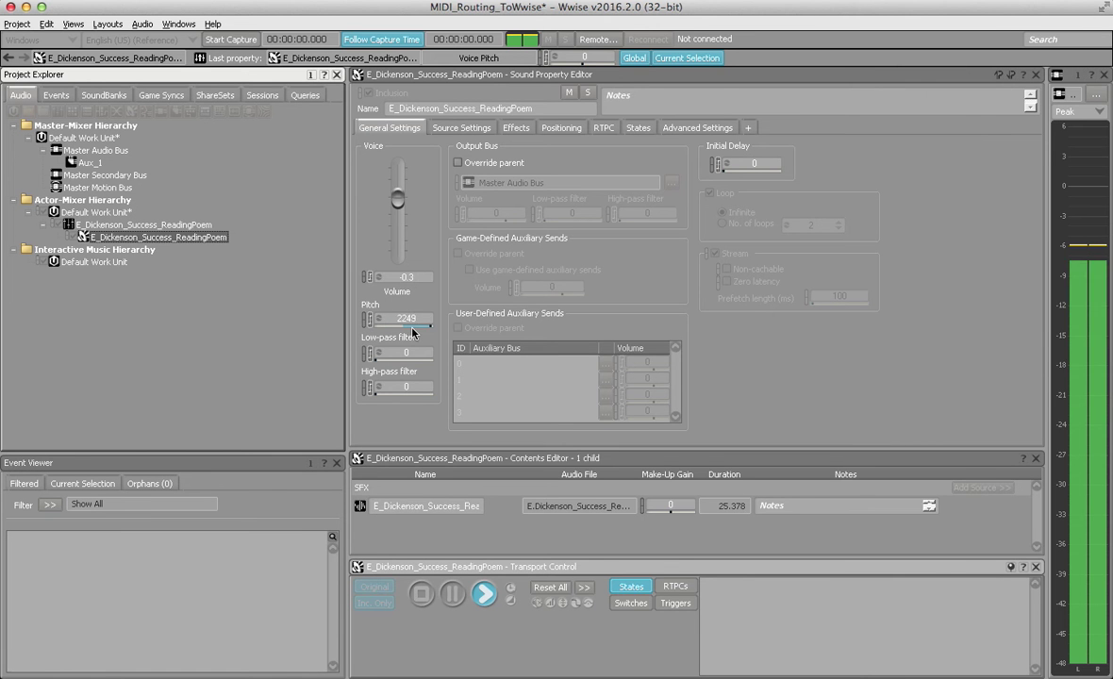
# - Move the Max patch window aside to watch the generator alongside the Wwise pitch value, and stop the sound's playback
pyautogui.press('super+Tab')
pyautogui.moveTo(470, 82); pyautogui.dragTo(689, 68)
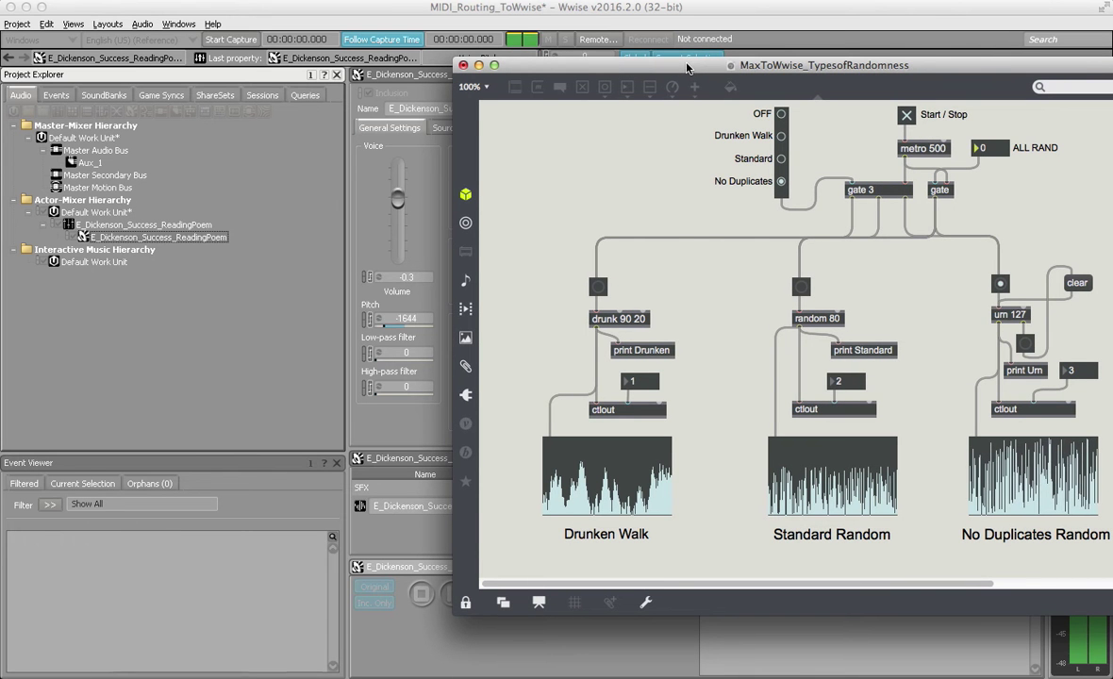
pyautogui.press('super+Tab')
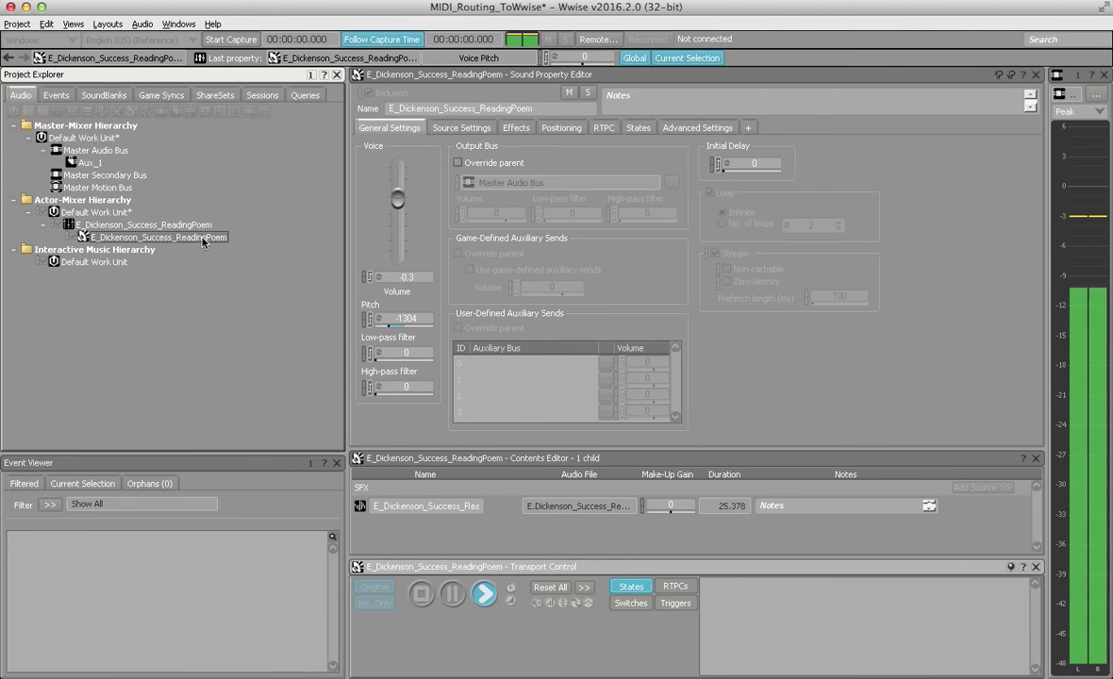
pyautogui.press('space')
# - Move the Max patch window back, set the generator selector to OFF, and set ALL RAND to 1
pyautogui.press('super+Tab')
pyautogui.moveTo(656, 59); pyautogui.dragTo(302, 62)
pyautogui.click(427, 110)
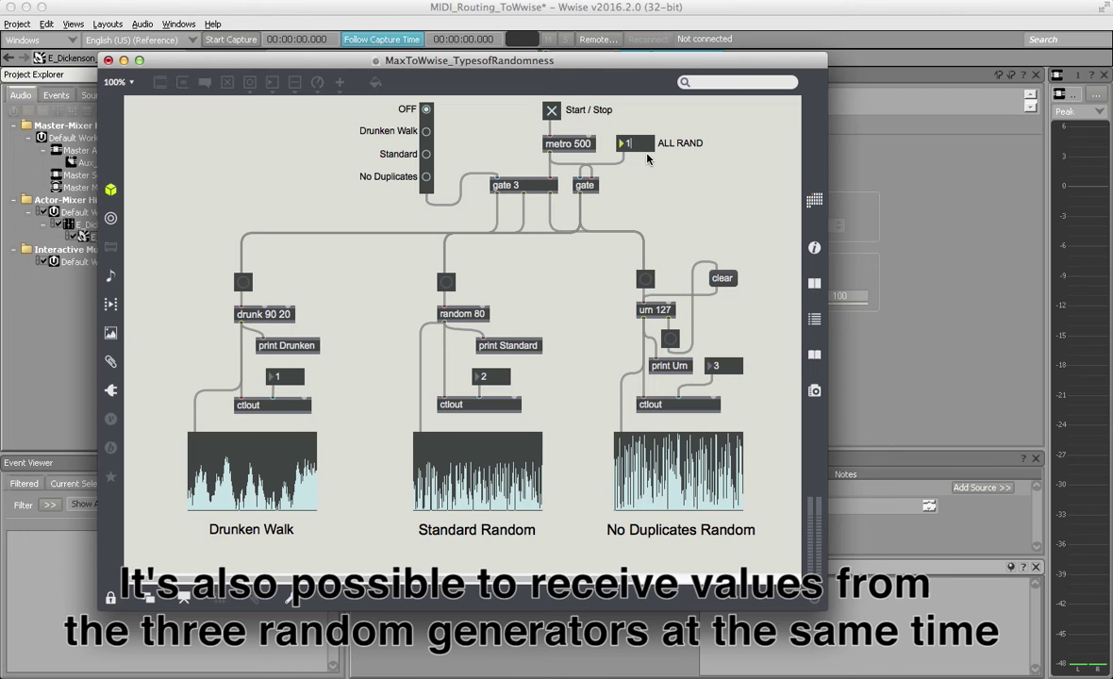
# - Play the poem sound in Wwise with all three generators running and view their output in the Max patch
pyautogui.press('super+Tab')
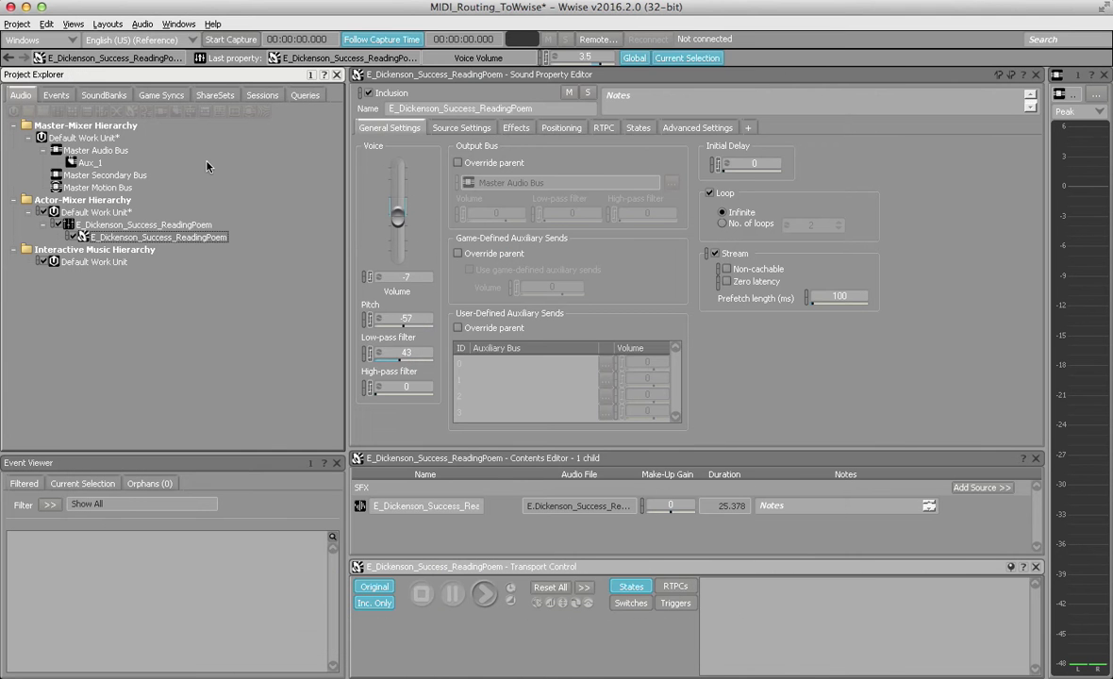
pyautogui.press('space')
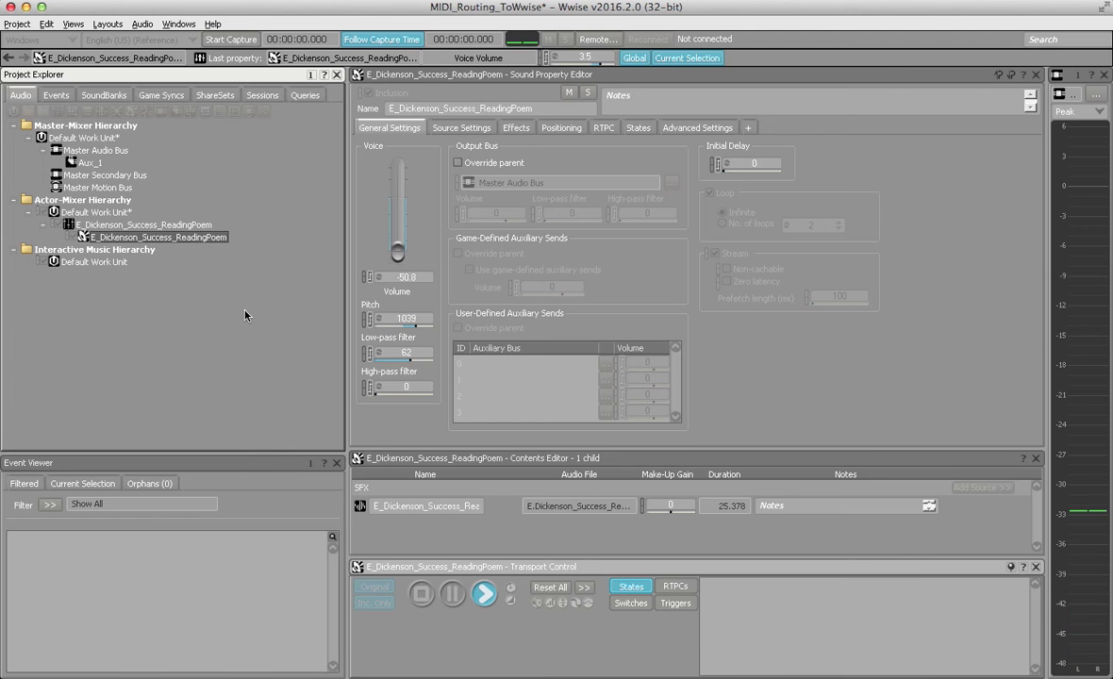
pyautogui.press('super+Tab')
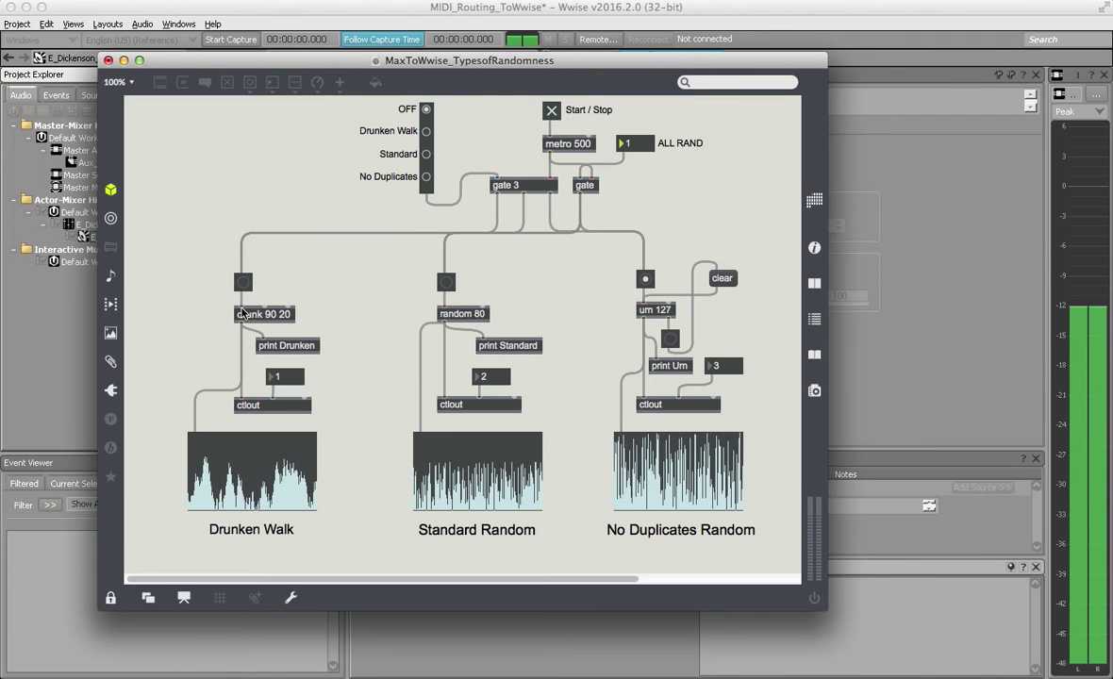
# - Stop the poem sound's playback in Wwise, and set ALL RAND to 0 in the Max patch
pyautogui.press('super+Tab')
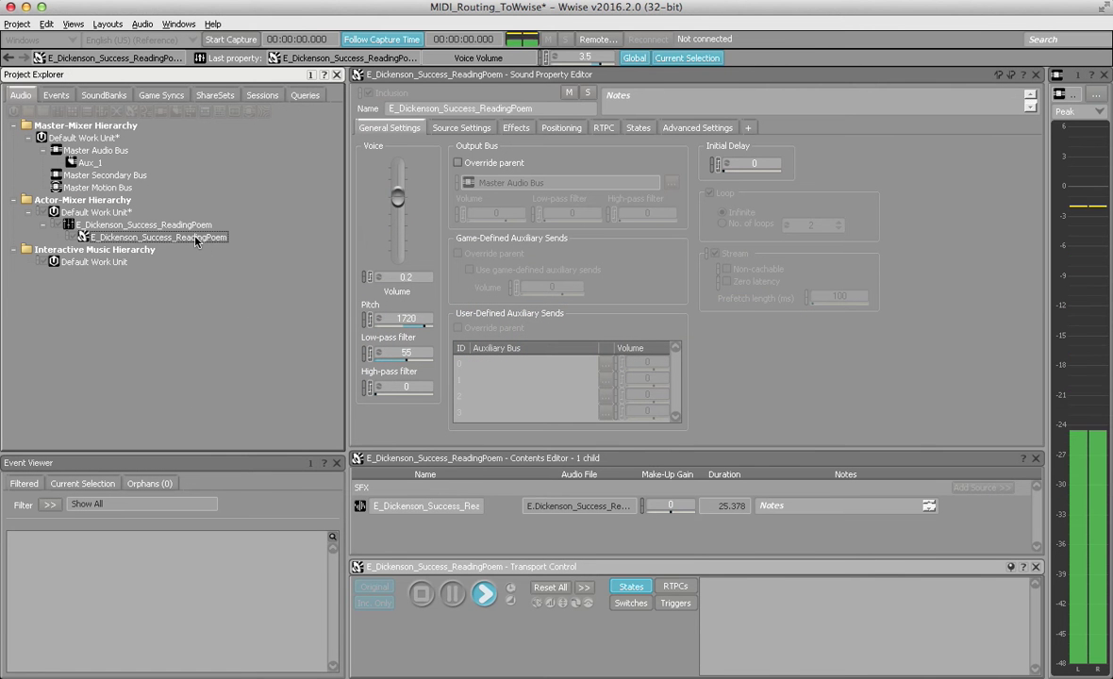
pyautogui.press('space')
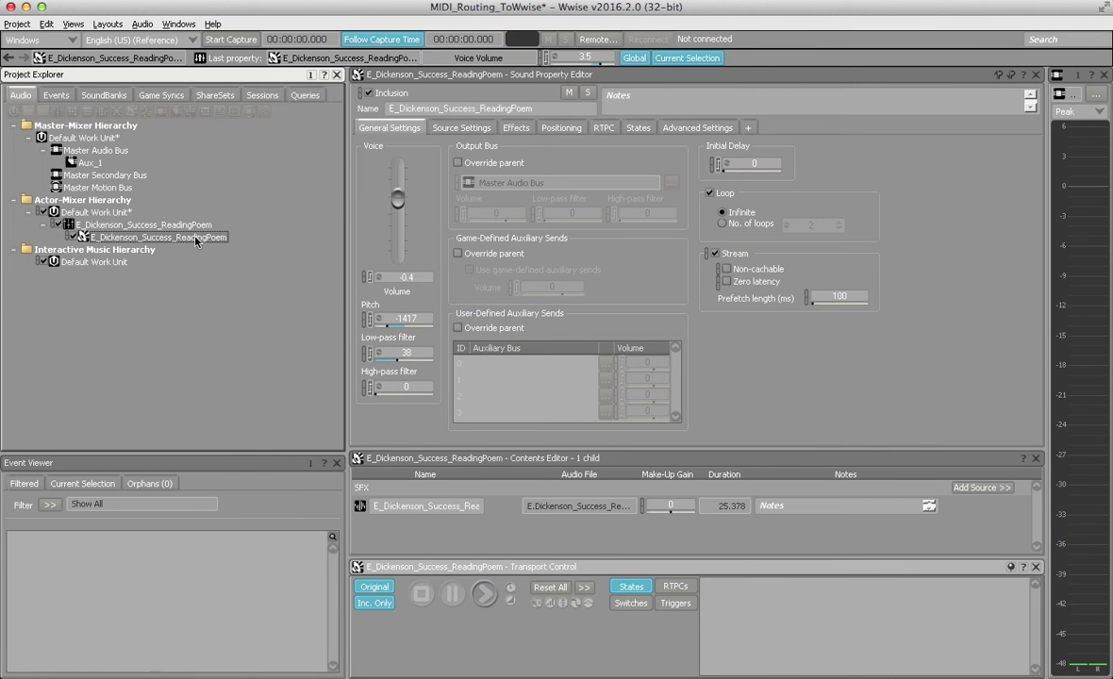
pyautogui.press('super+Tab')
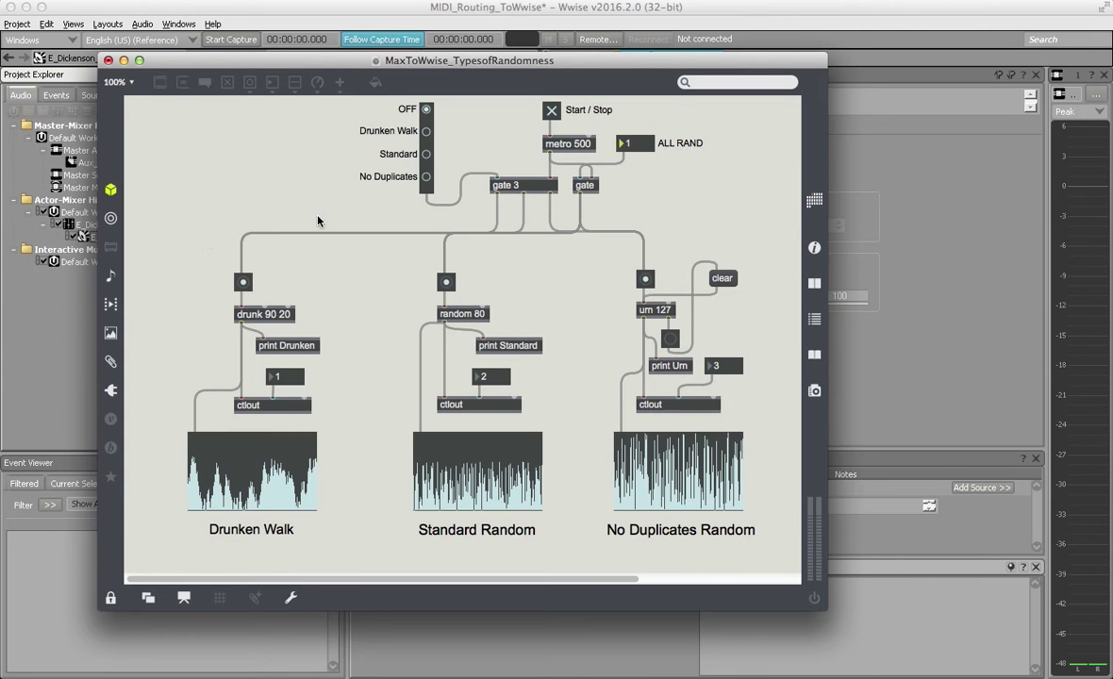
pyautogui.click(634, 145)
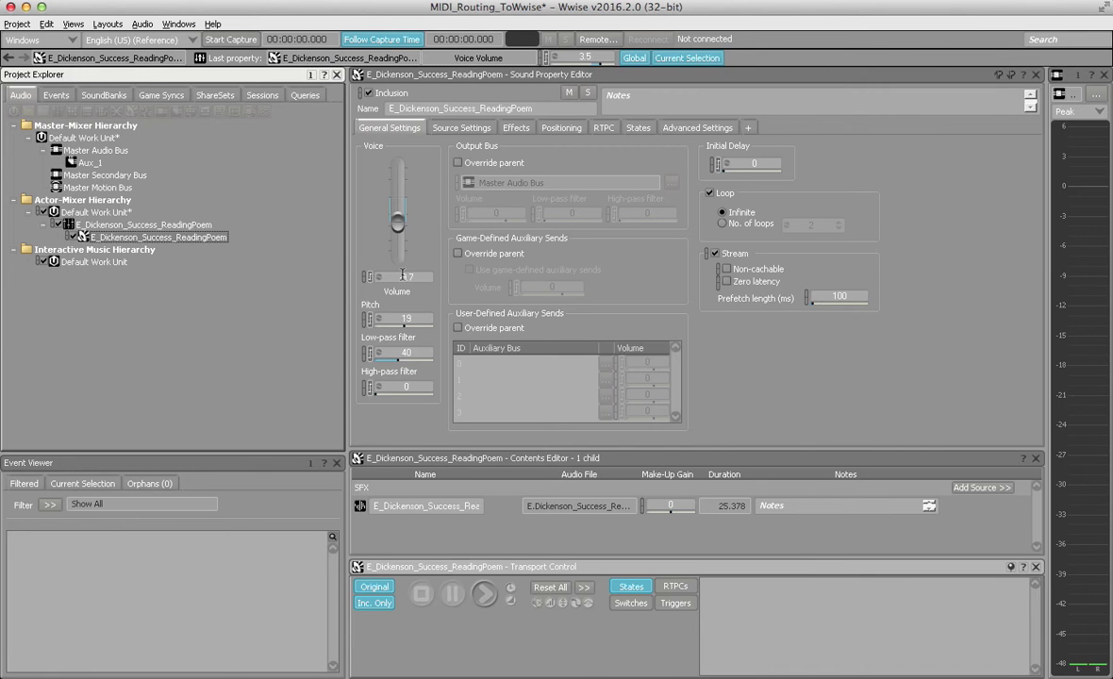
# - In Wwise, reset the poem sound's volume, pitch and low-pass filter to 0
pyautogui.click(402, 276)
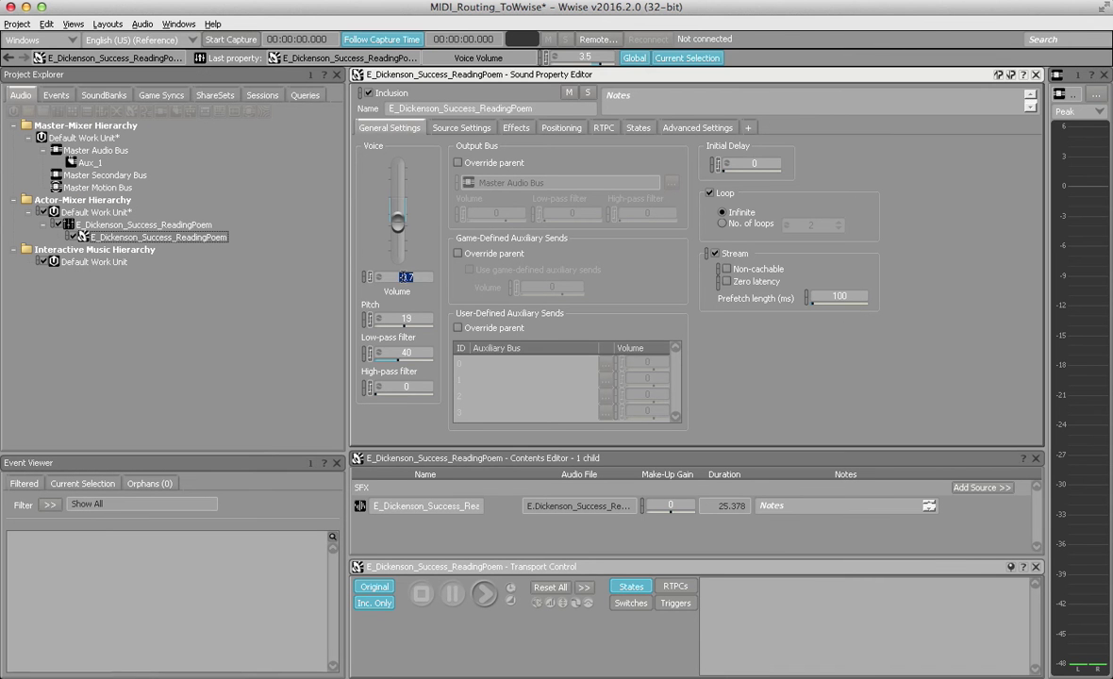
pyautogui.write('0')
pyautogui.press('Return')
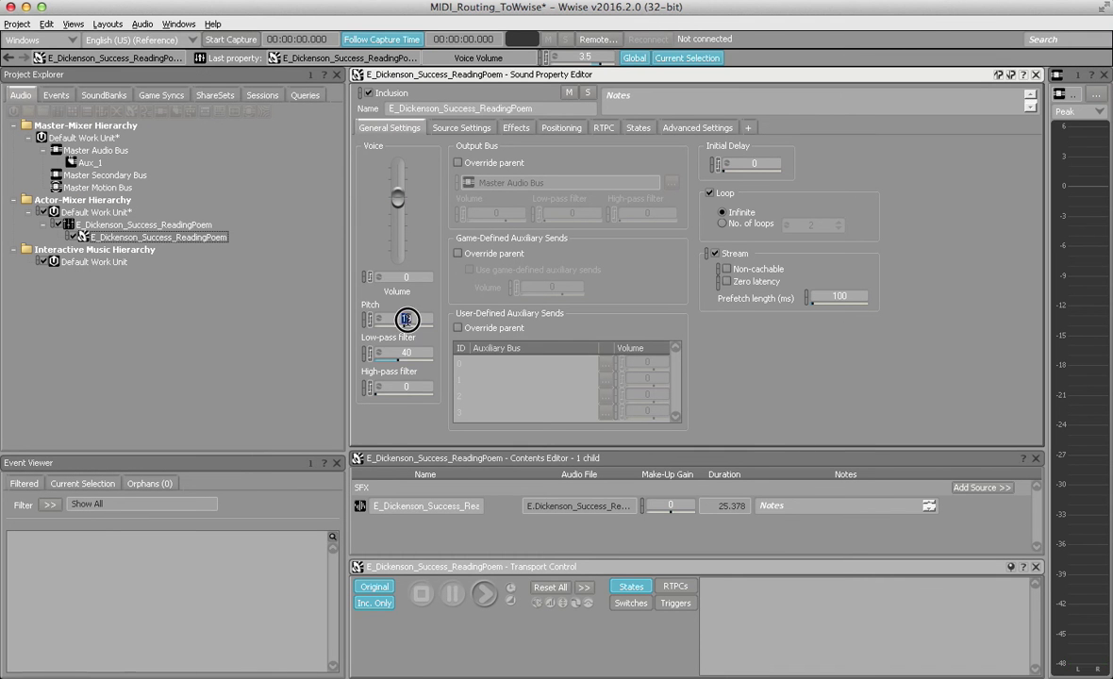
pyautogui.click(398, 318)
pyautogui.write('0')
pyautogui.click(173, 290)
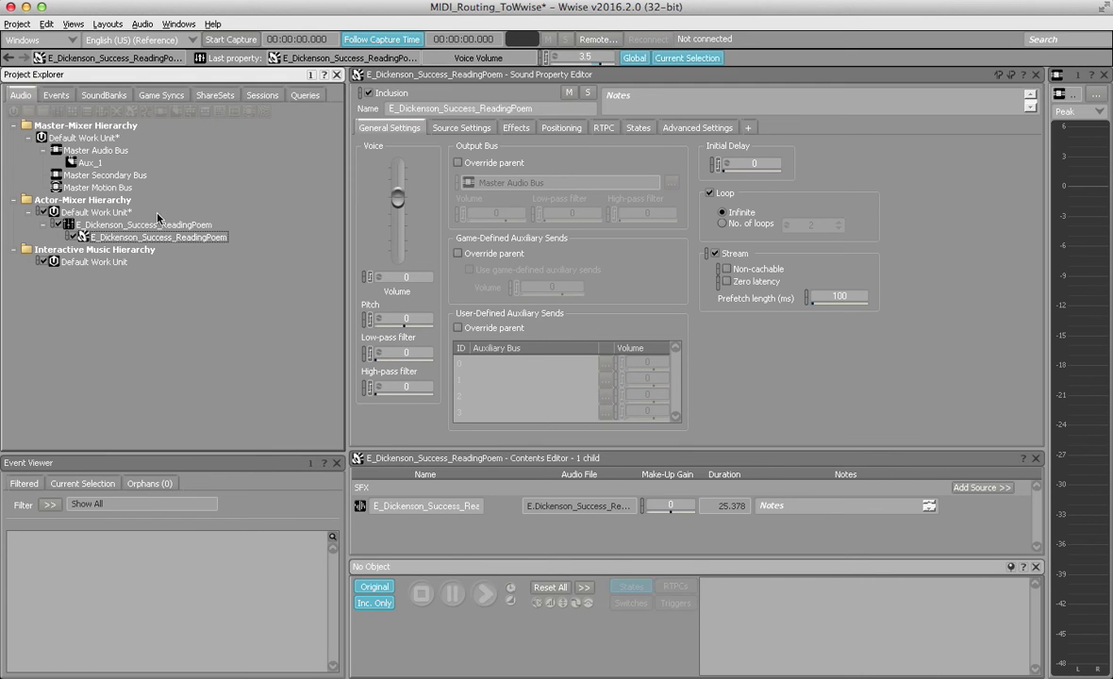
# - In the Default Control Surface Session, rebind the Voice Pitch binding on CC 3 to User-Defined Auxiliary Send Volume 0
pyautogui.click(261, 95)
pyautogui.doubleClick(132, 202)
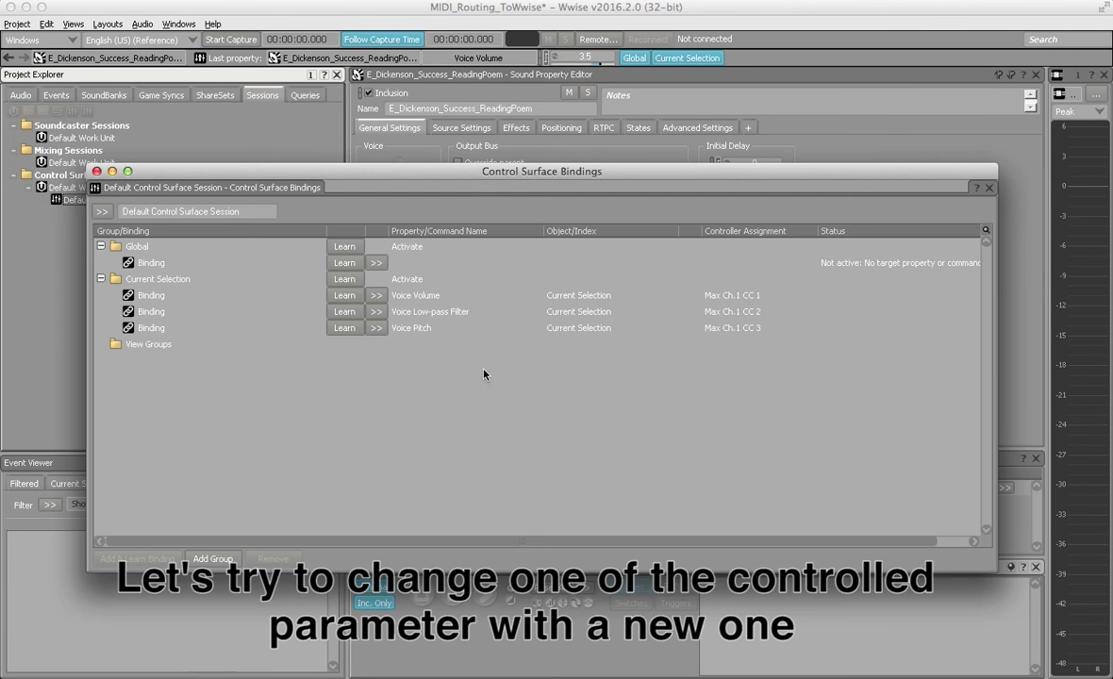
pyautogui.click(418, 316)
pyautogui.click(421, 329)
pyautogui.click(377, 328)
pyautogui.click(423, 330)
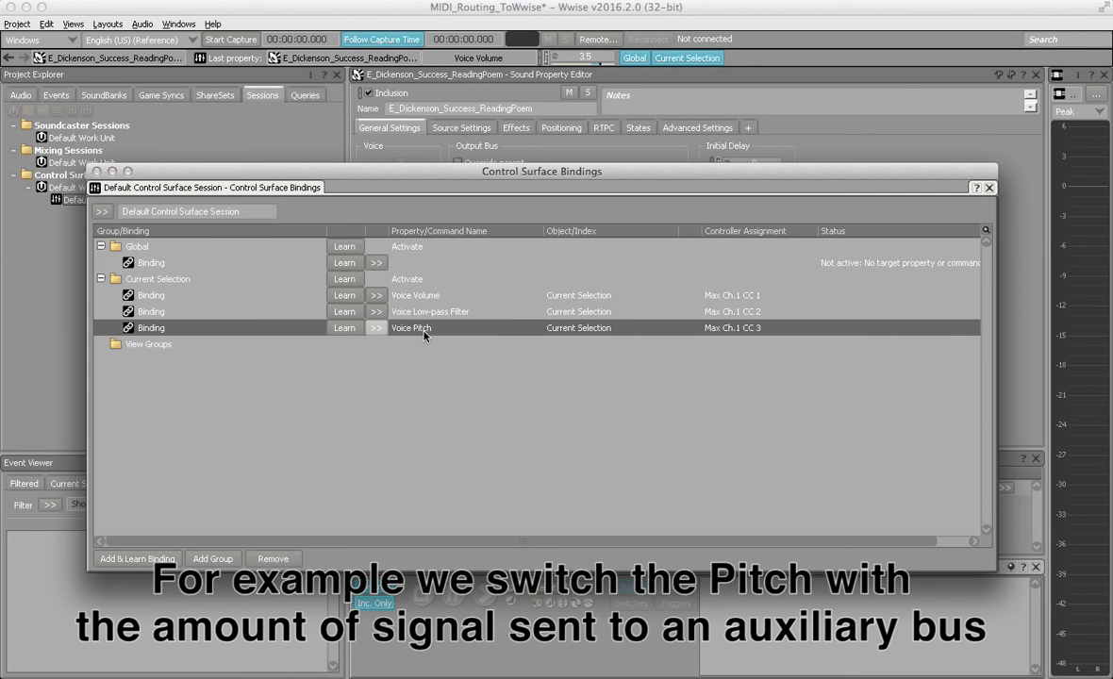
pyautogui.doubleClick(484, 344)
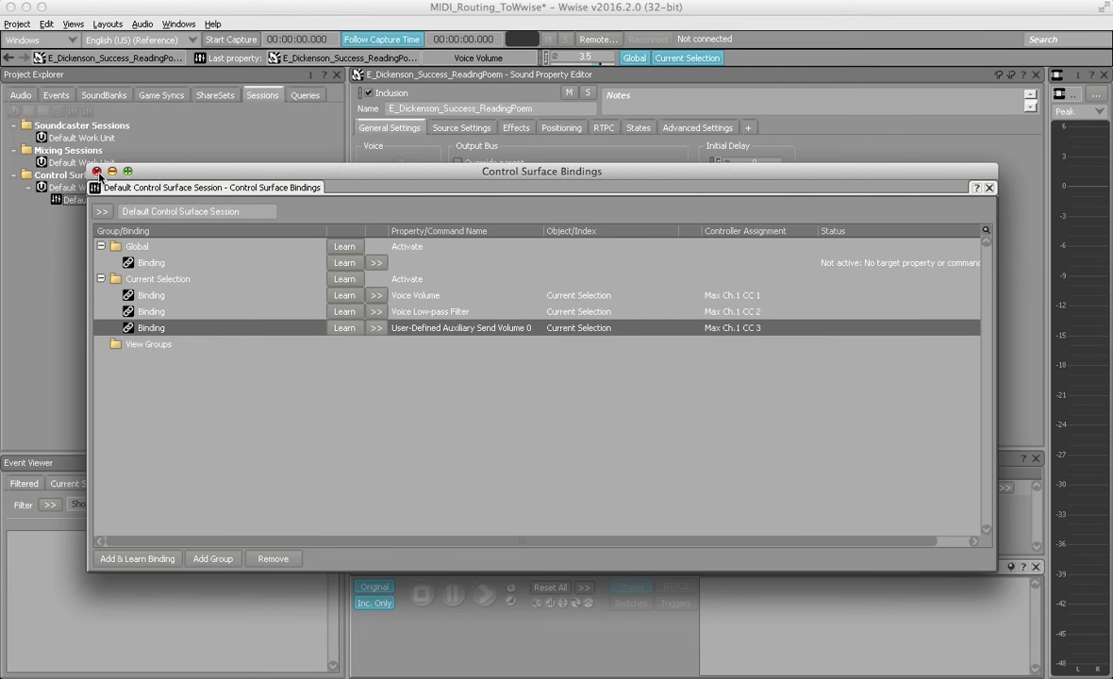
pyautogui.click(96, 172)
# - Override the parent's user-defined auxiliary sends on the poem sound and assign Aux_1 to send 0
pyautogui.click(21, 95)
pyautogui.click(132, 237)
pyautogui.click(458, 327)
pyautogui.click(492, 364)
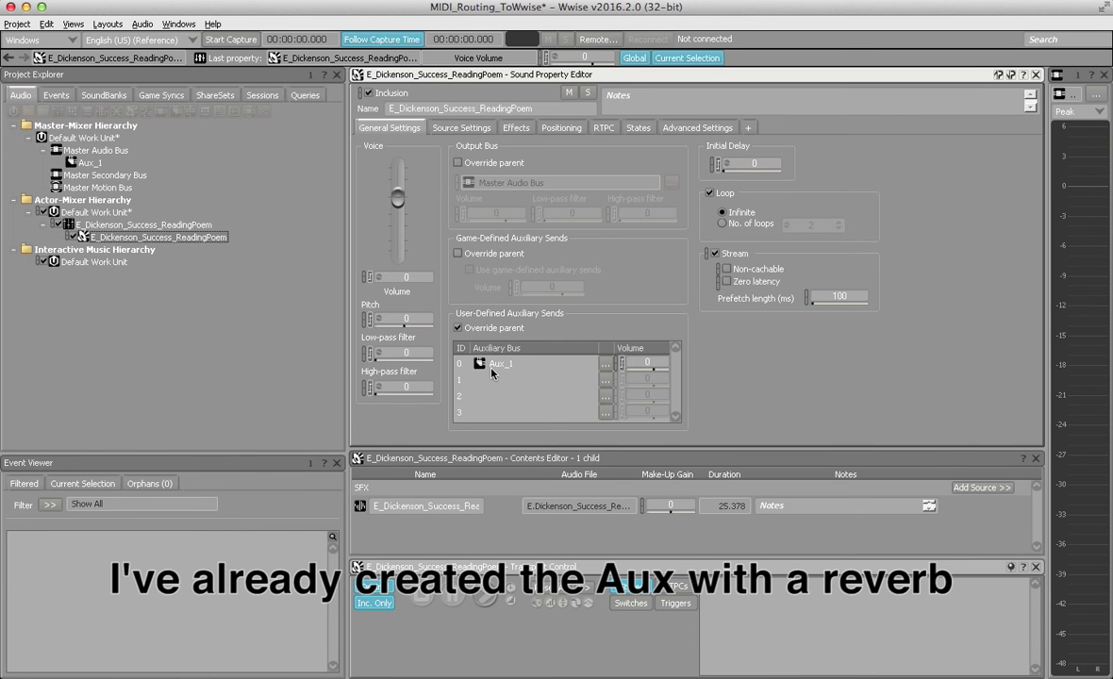
# - Examine the effects on the Aux_1 bus and return to the poem sound's properties
pyautogui.click(92, 163)
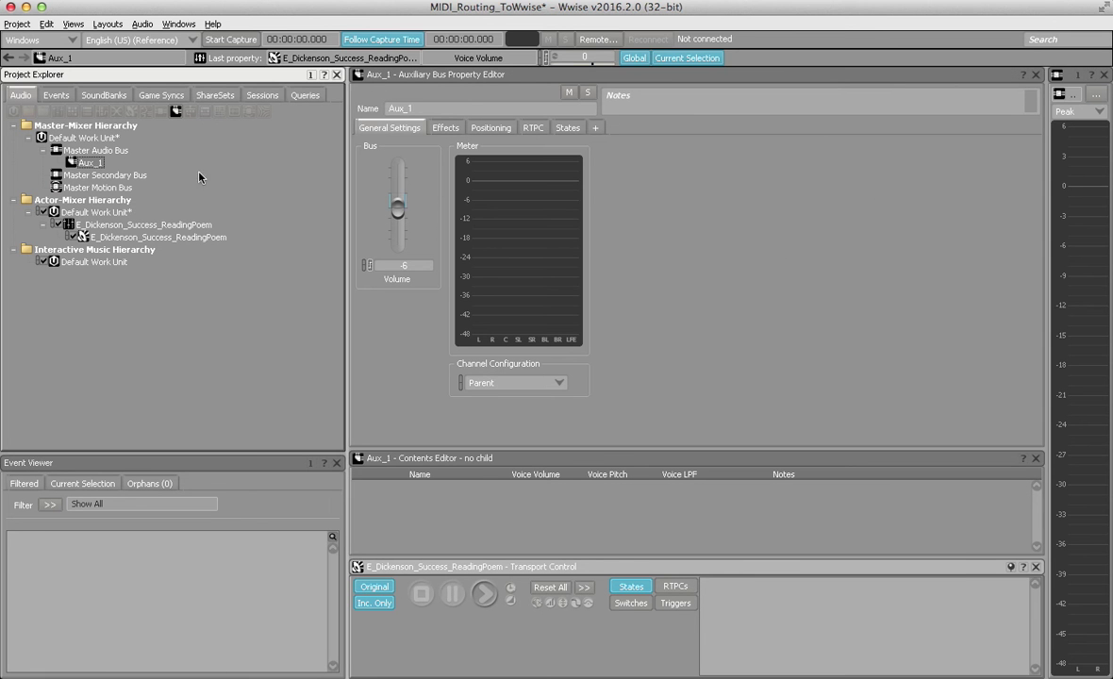
pyautogui.click(446, 128)
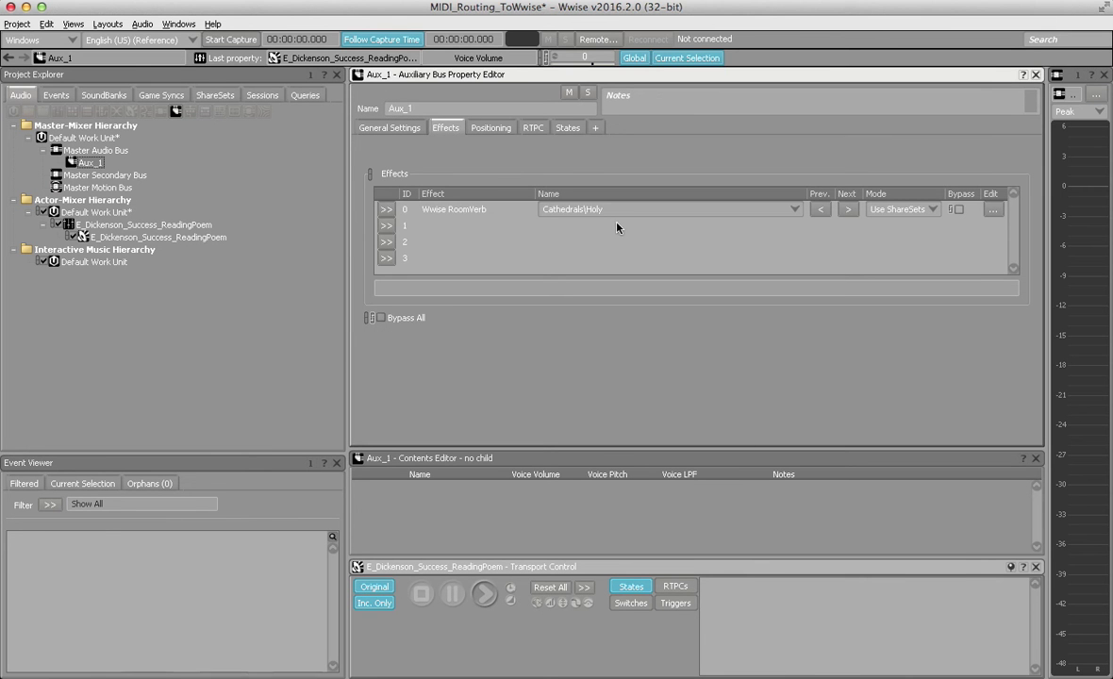
pyautogui.click(189, 237)
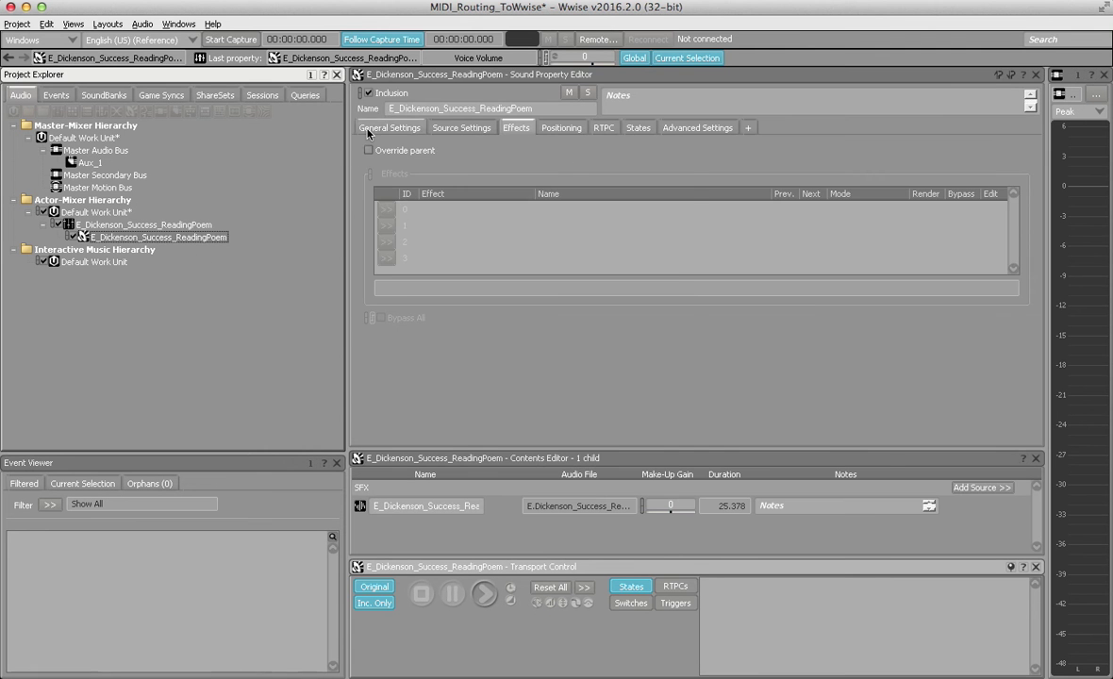
# - Activate the No Duplicates generator in Max, play the poem sound in Wwise with its auxiliary send modulated, and stop playback
pyautogui.press('super+Tab')
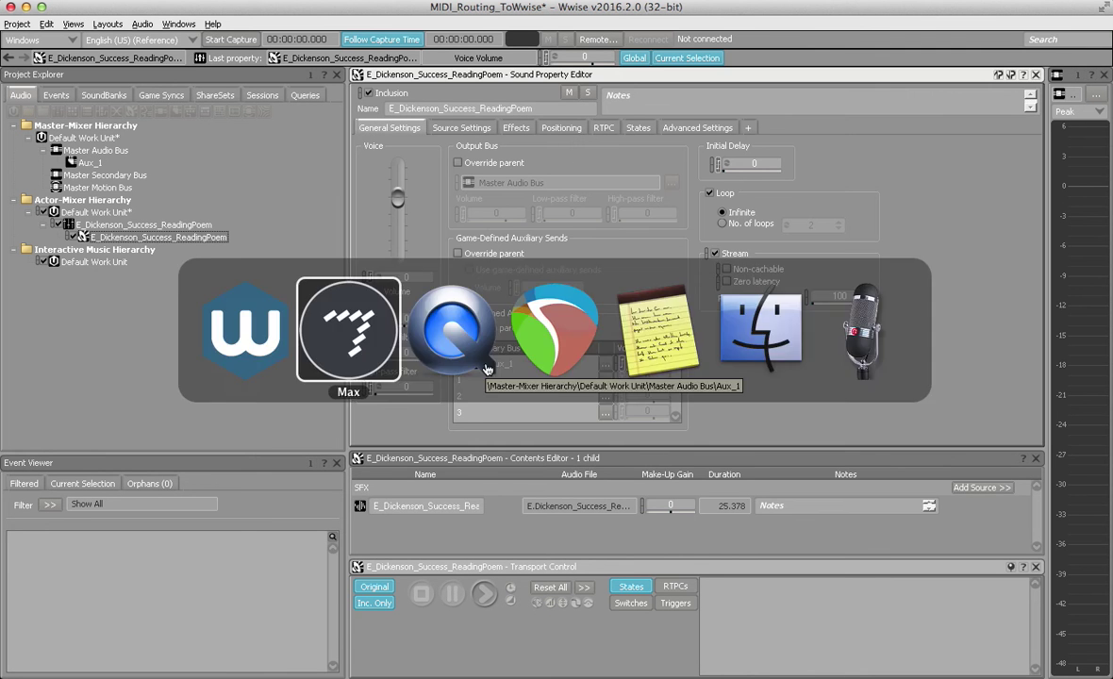
pyautogui.click(426, 177)
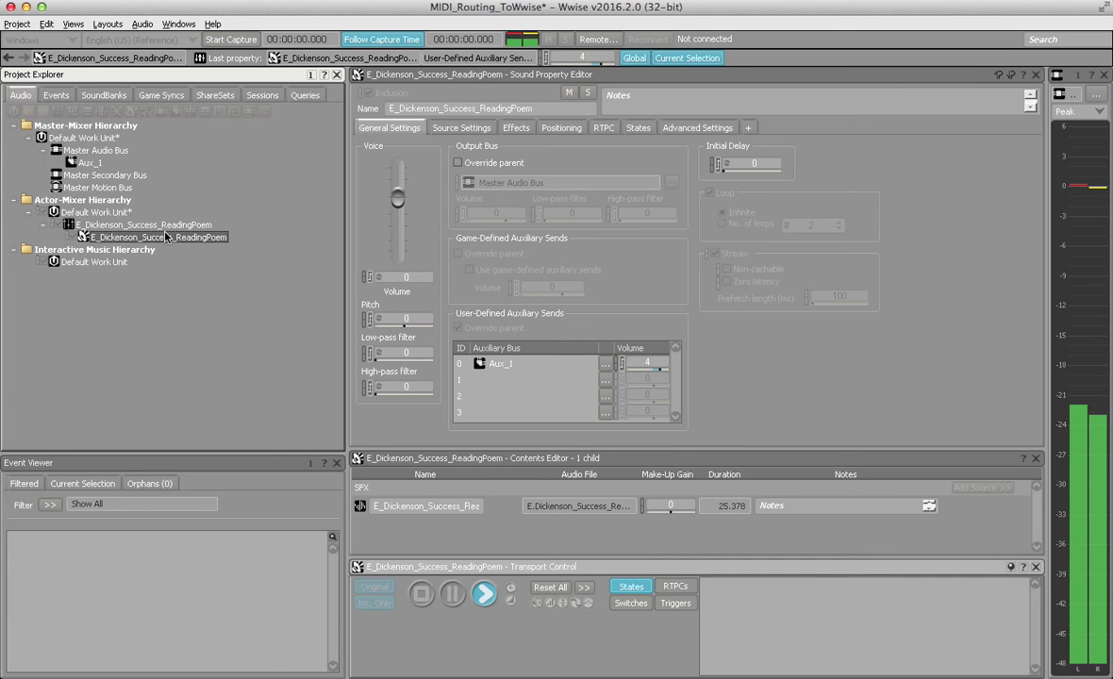
pyautogui.press('space')
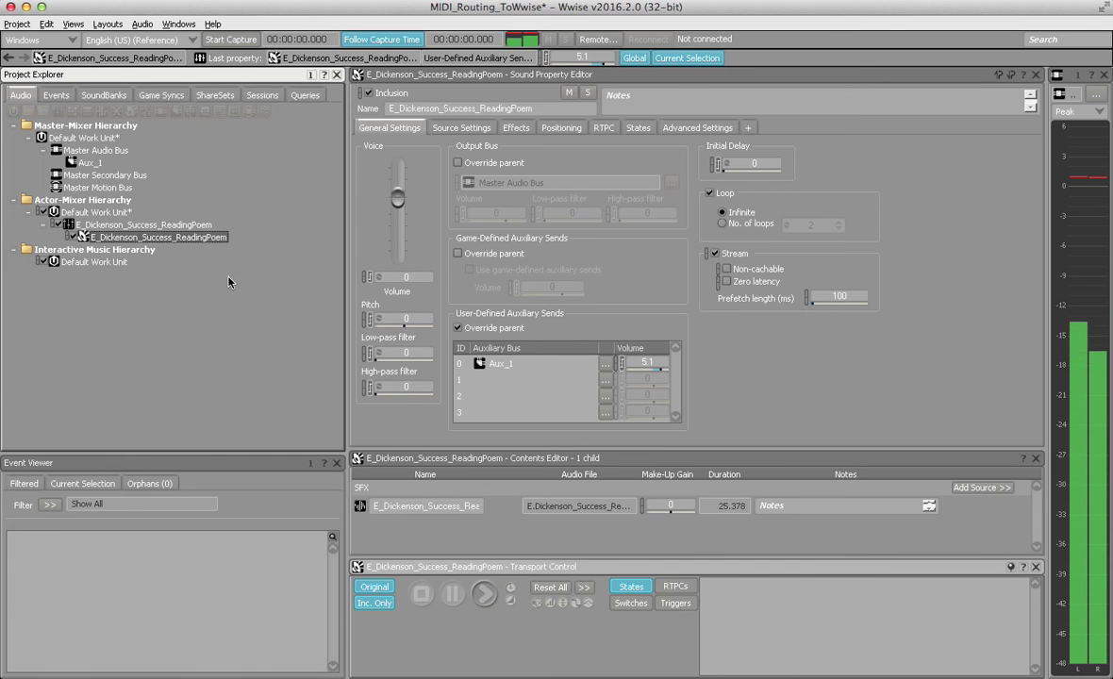
# - Set the generator selector to OFF in the Max patch and switch back to Wwise
pyautogui.press('super+Tab')
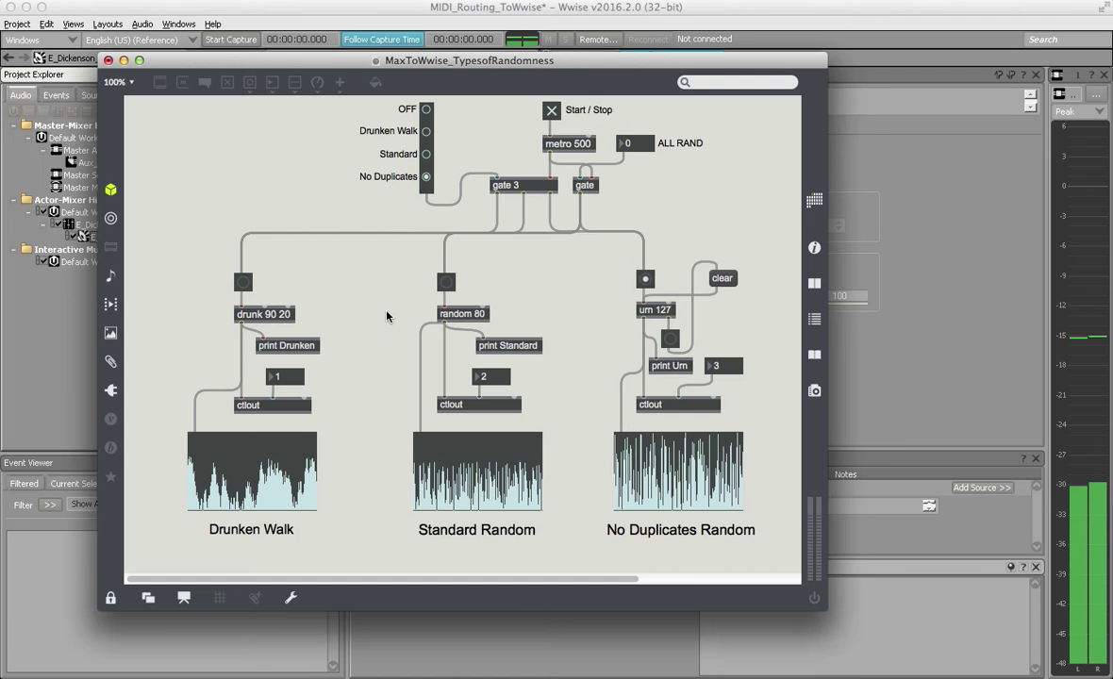
pyautogui.click(426, 109)
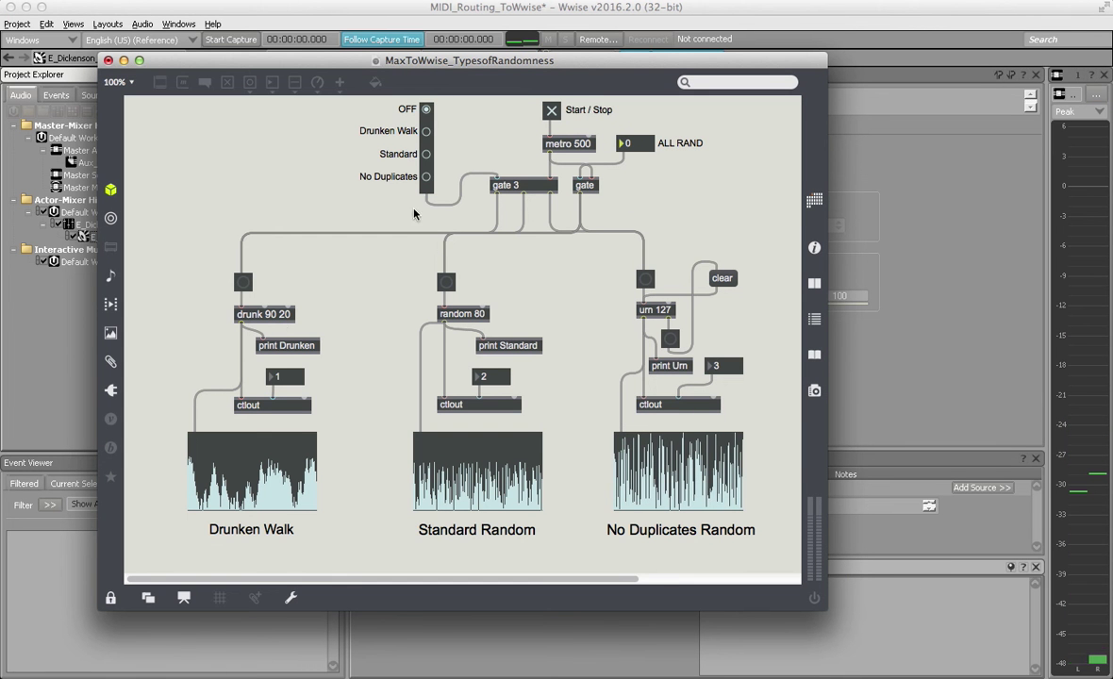
pyautogui.press('super+Tab')
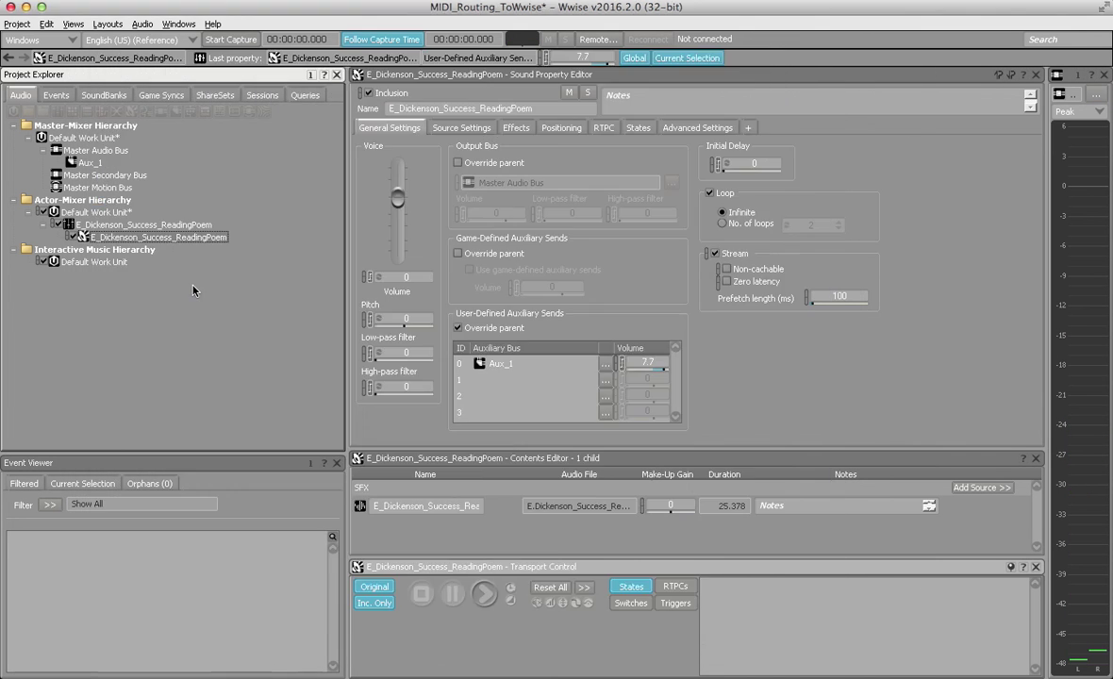